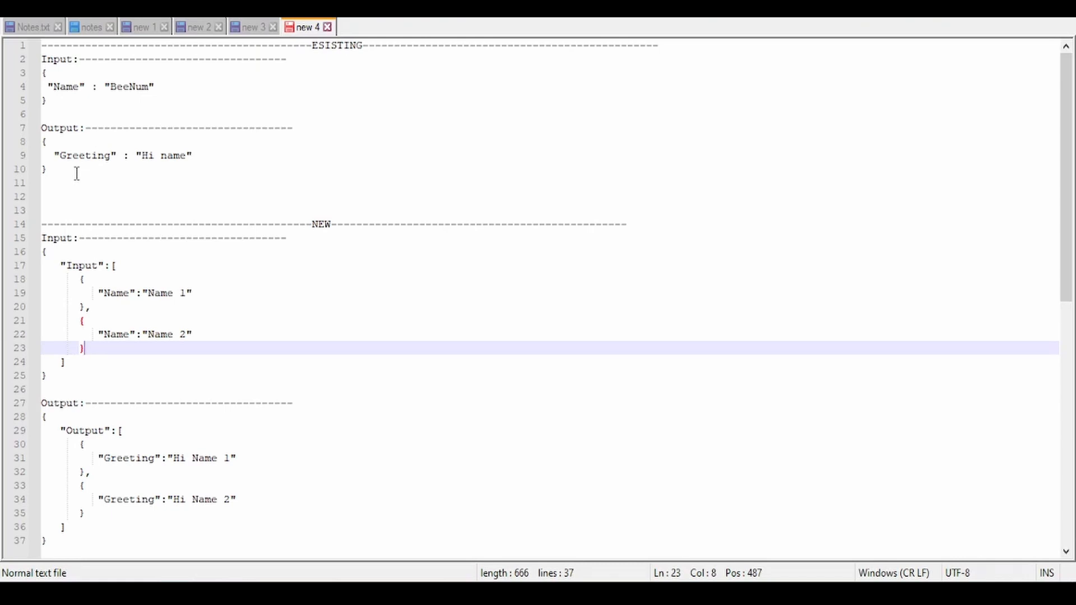
Step: Review the existing input JSON and the new Input and Output array payloads in the notes
click(53, 108)
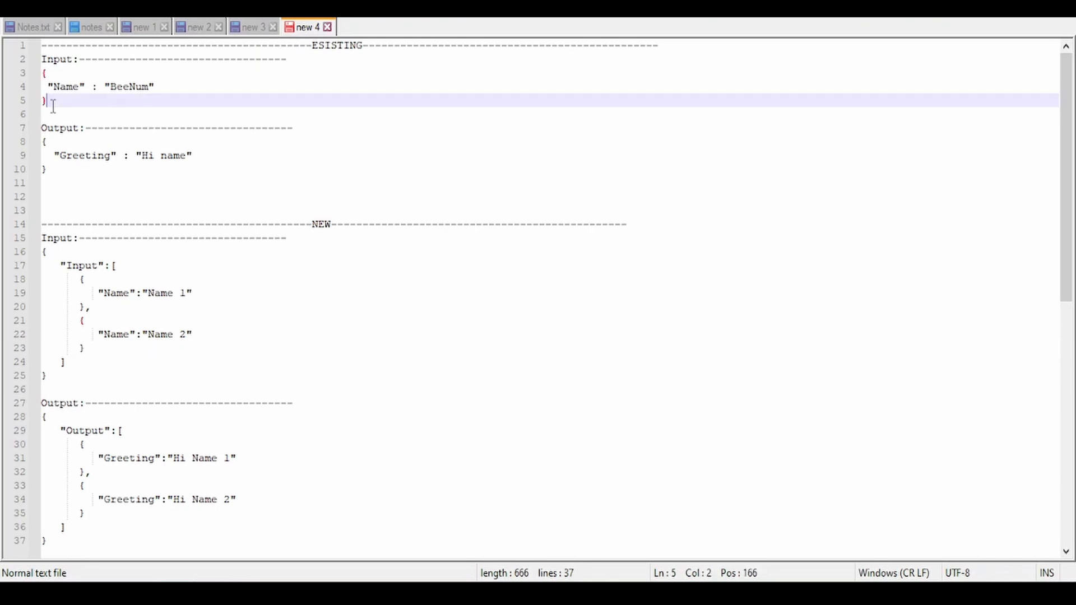
drag(47, 94, 43, 75)
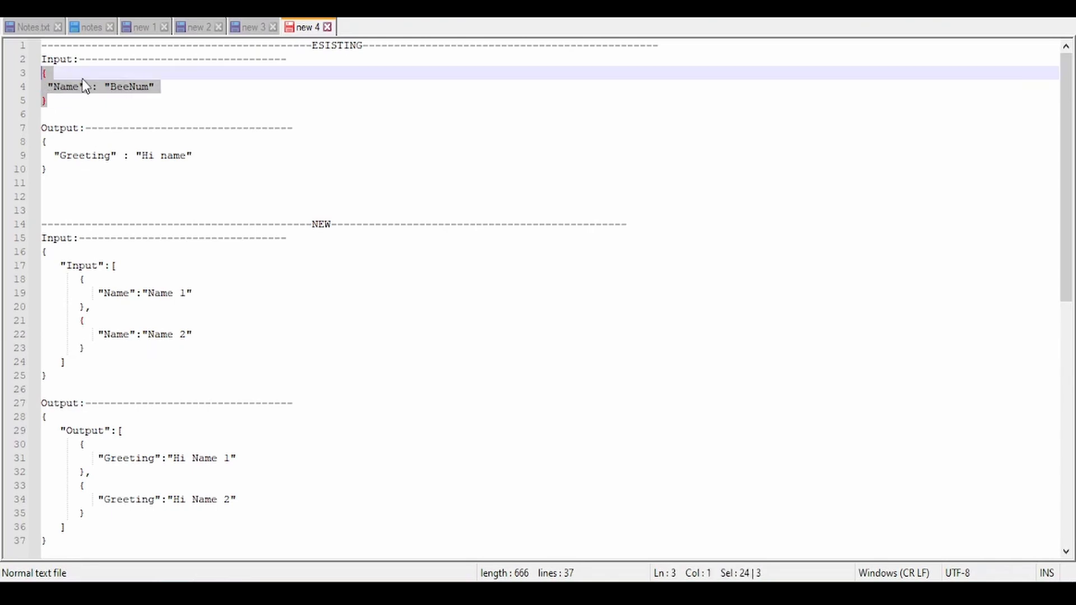
click(131, 86)
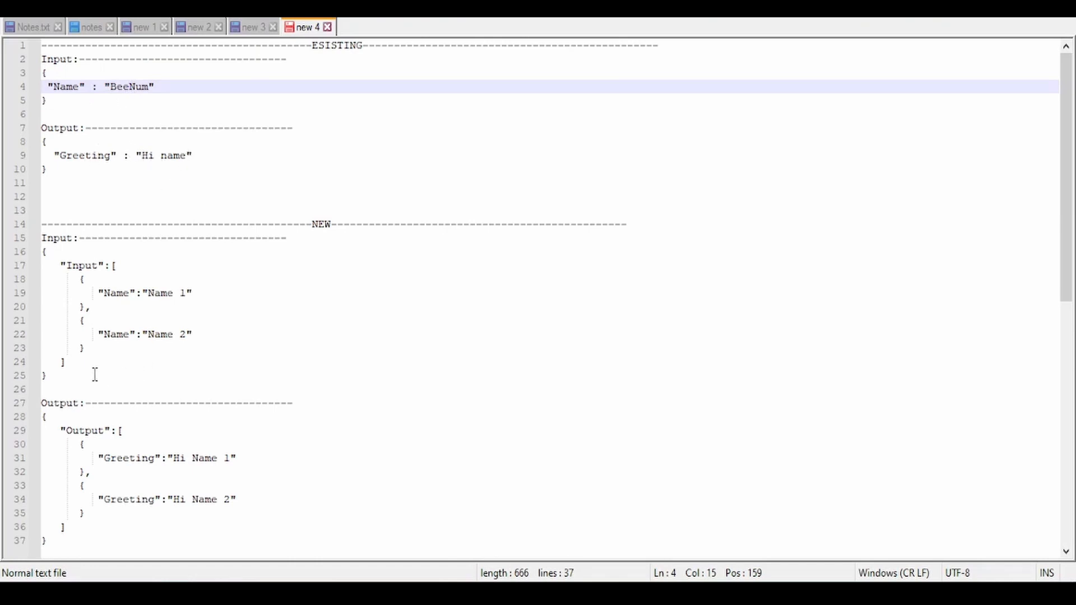
drag(54, 372, 45, 259)
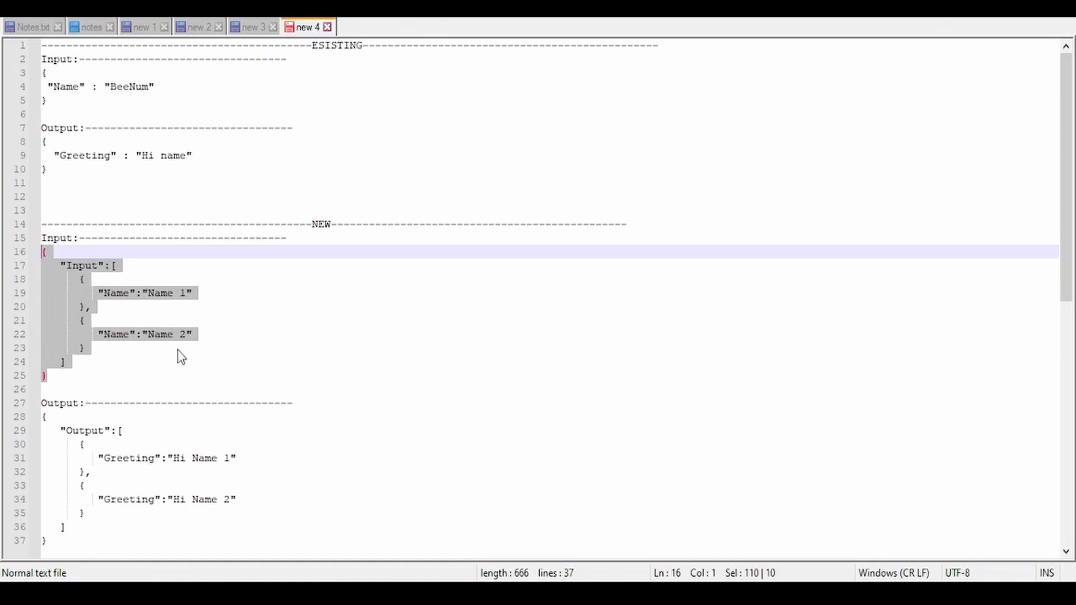
drag(78, 543, 42, 418)
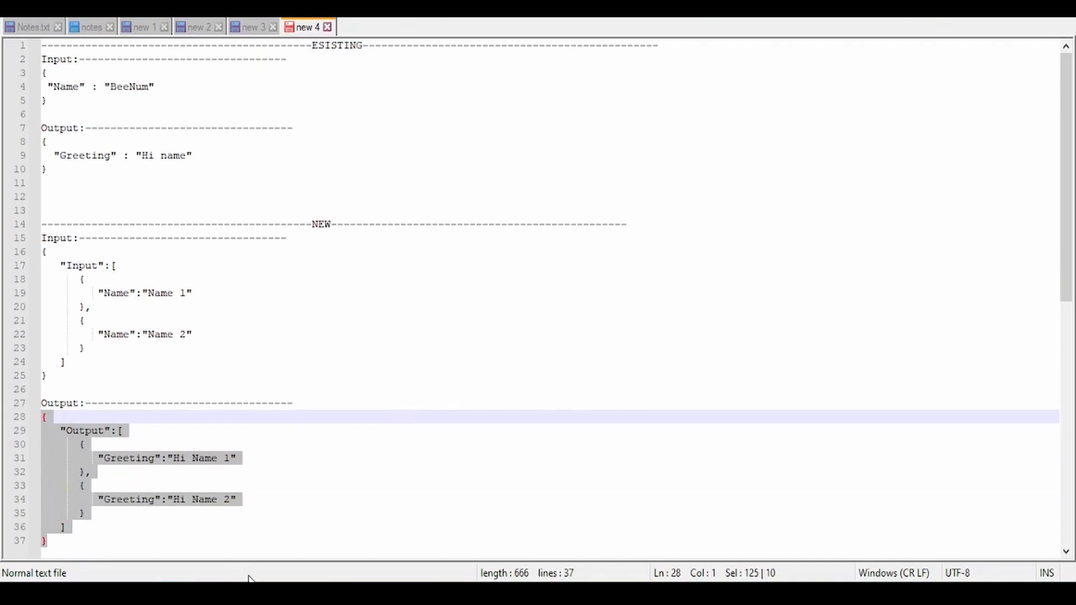
Step: Switch to Oracle Integration in Chrome and deactivate the REST_Learning_INT integration
mouse_move(247, 594)
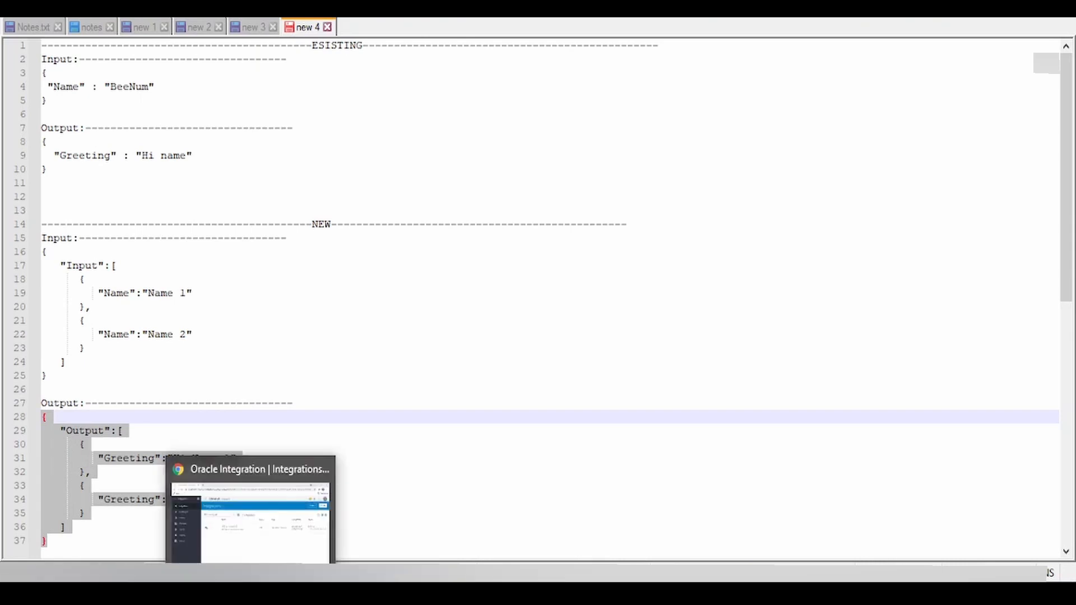
click(247, 494)
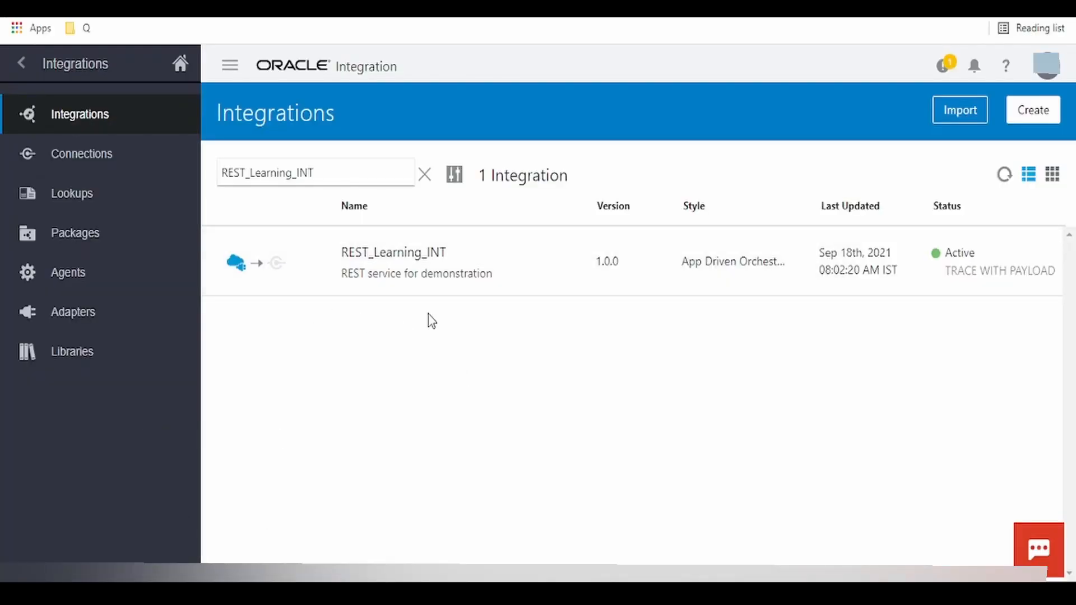
mouse_move(955, 294)
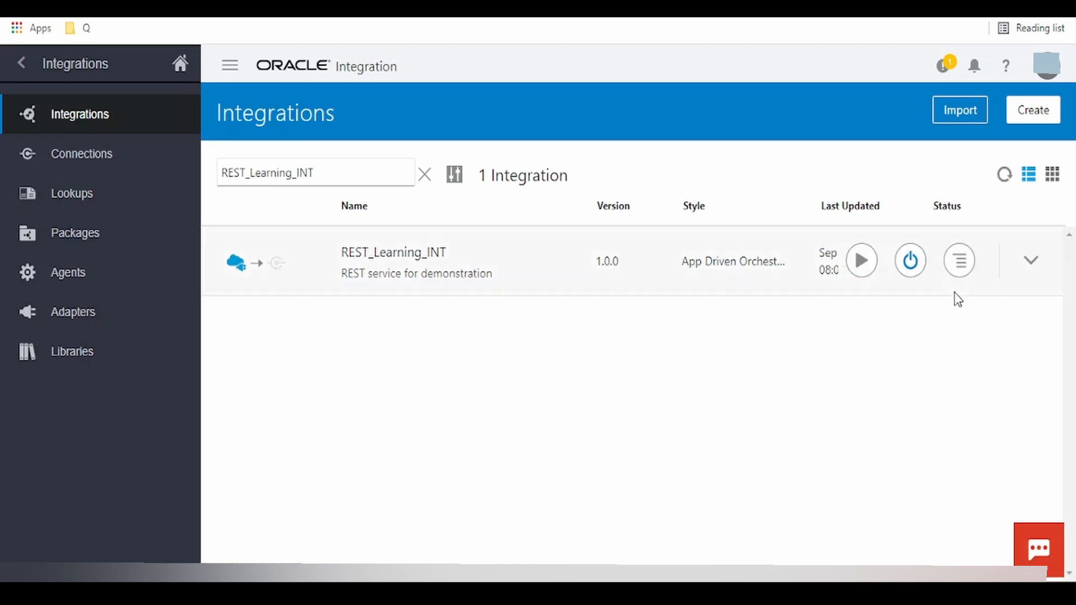
click(910, 268)
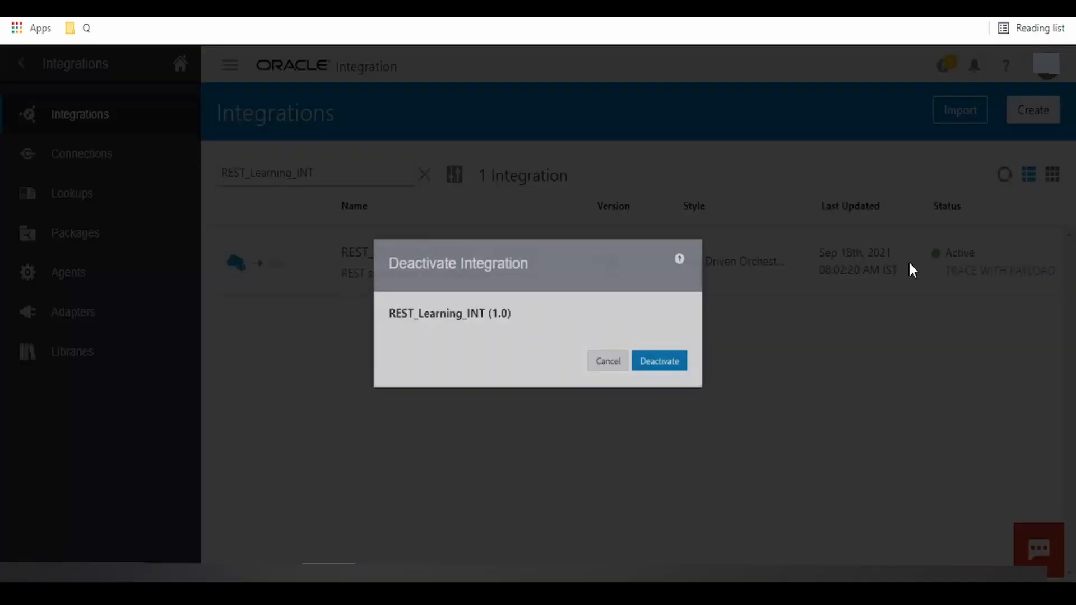
click(698, 377)
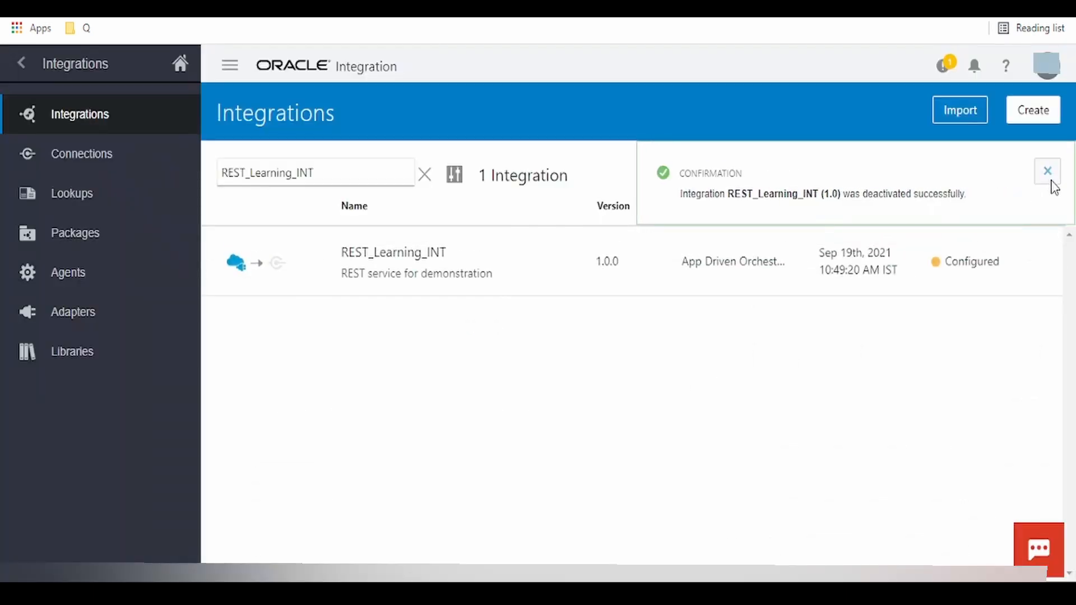
click(1048, 170)
Step: Open REST_Learning_INT for editing and bring up the endpoint configuration of its Trigger_REST trigger
mouse_move(901, 269)
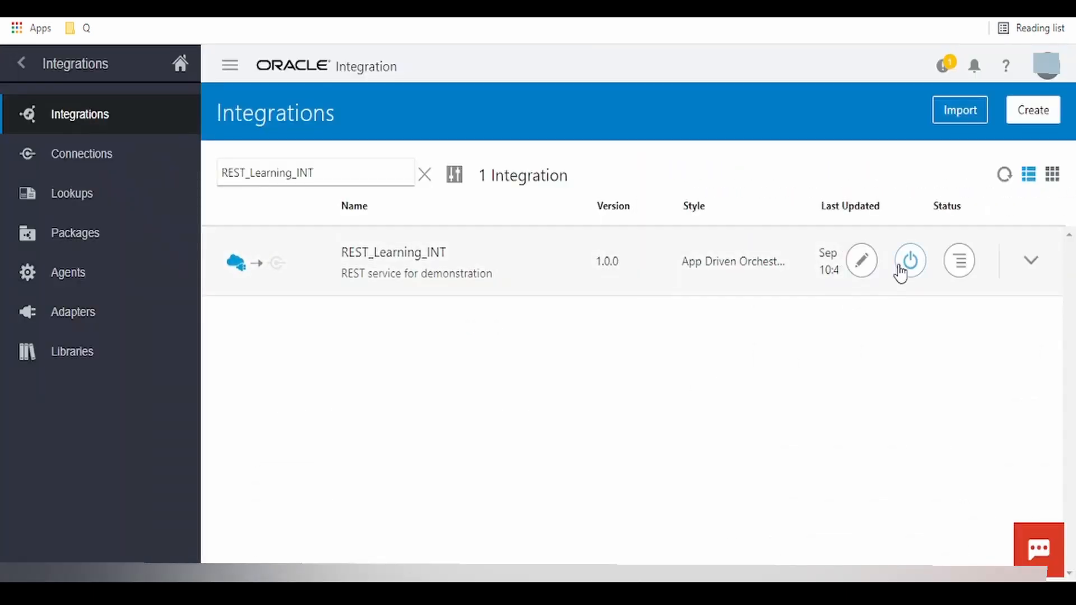
click(862, 261)
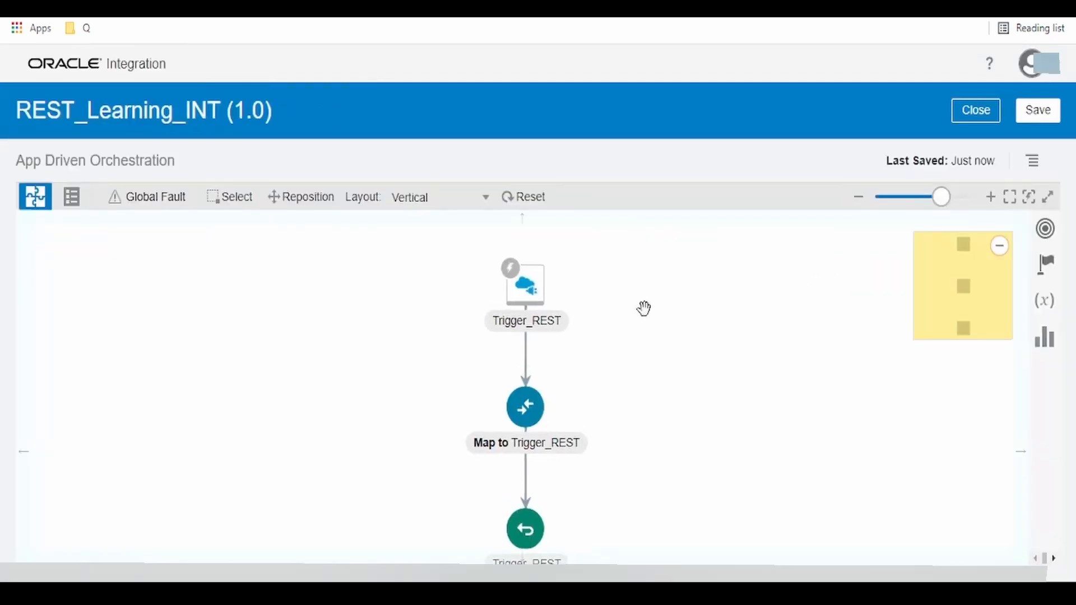
click(532, 304)
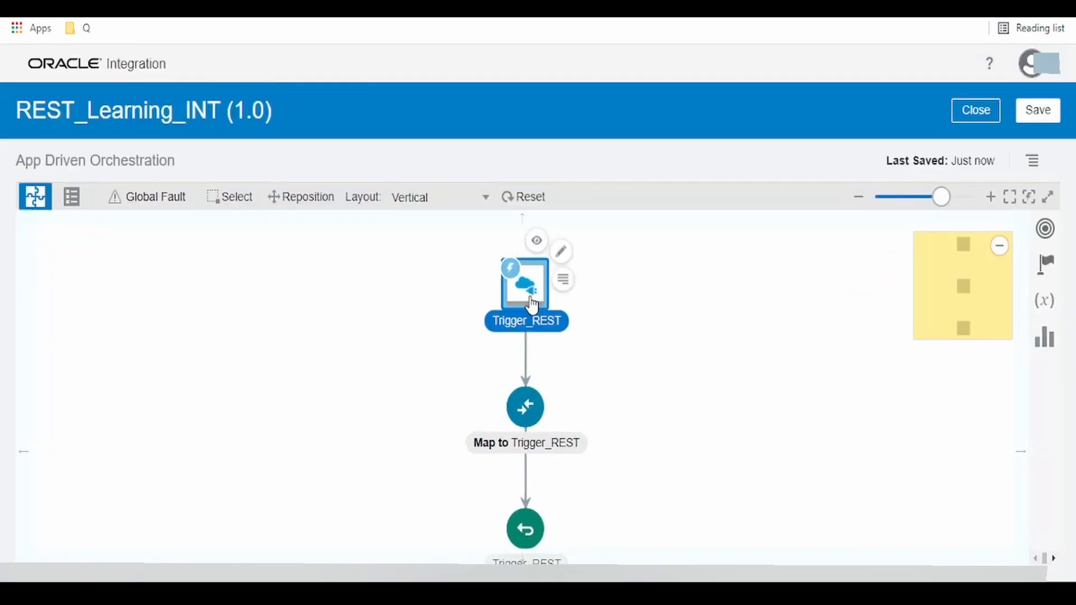
mouse_move(533, 304)
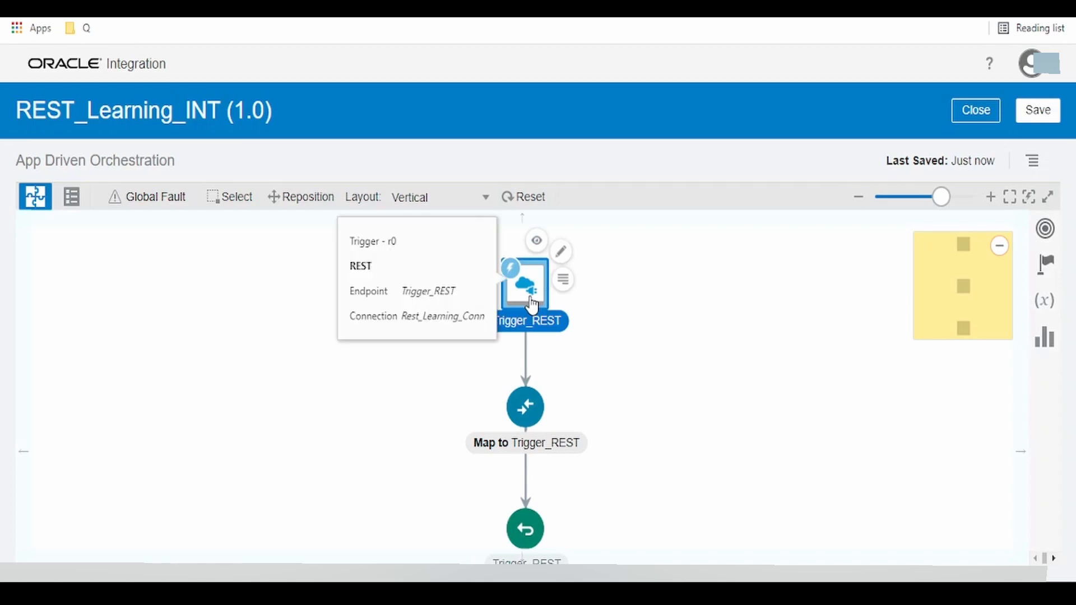
click(570, 262)
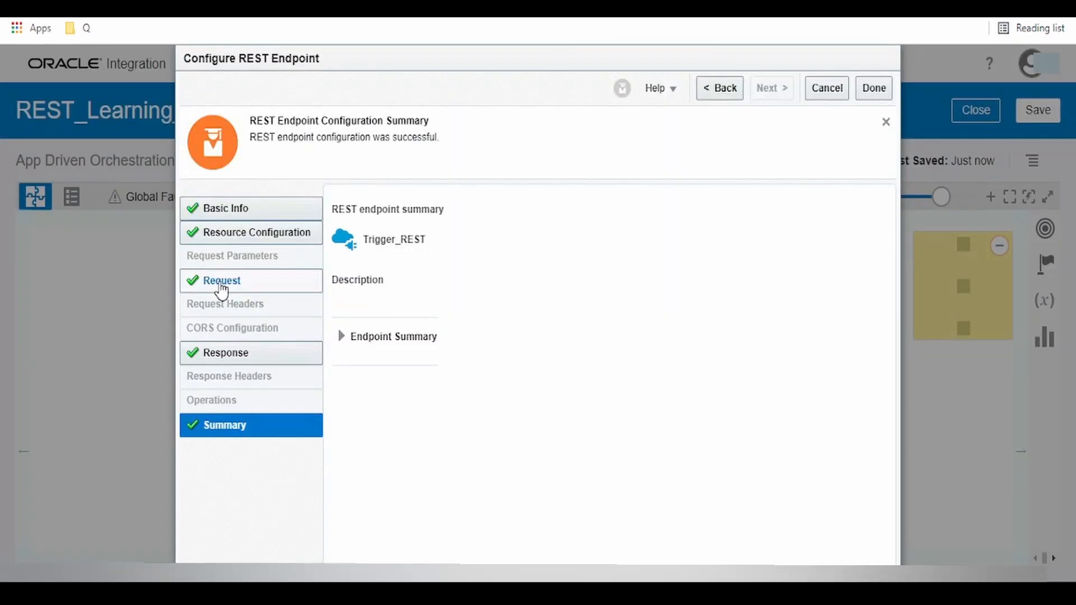
Step: Replace the request payload's inline sample JSON with the new "Input" array of Name objects copied from the Notepad++ notes
click(222, 283)
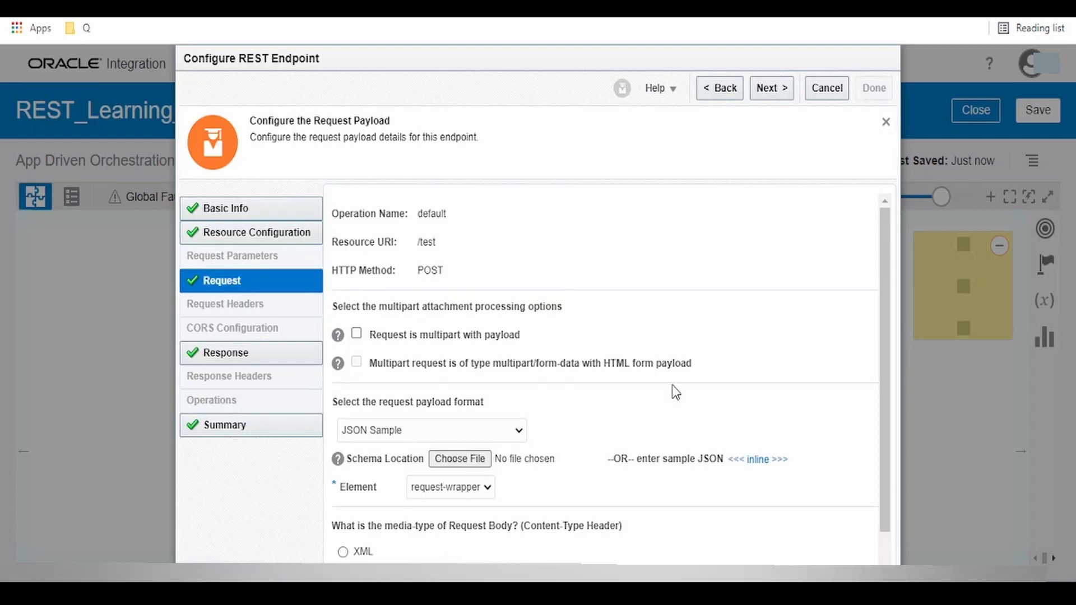
scroll(676, 393, down, 1)
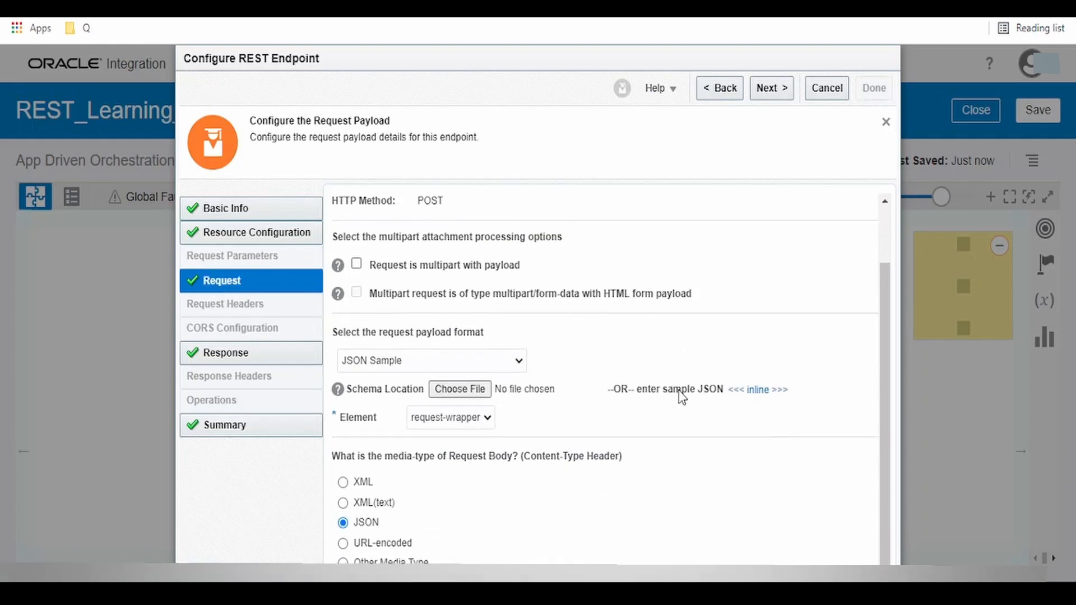
click(767, 391)
click(176, 573)
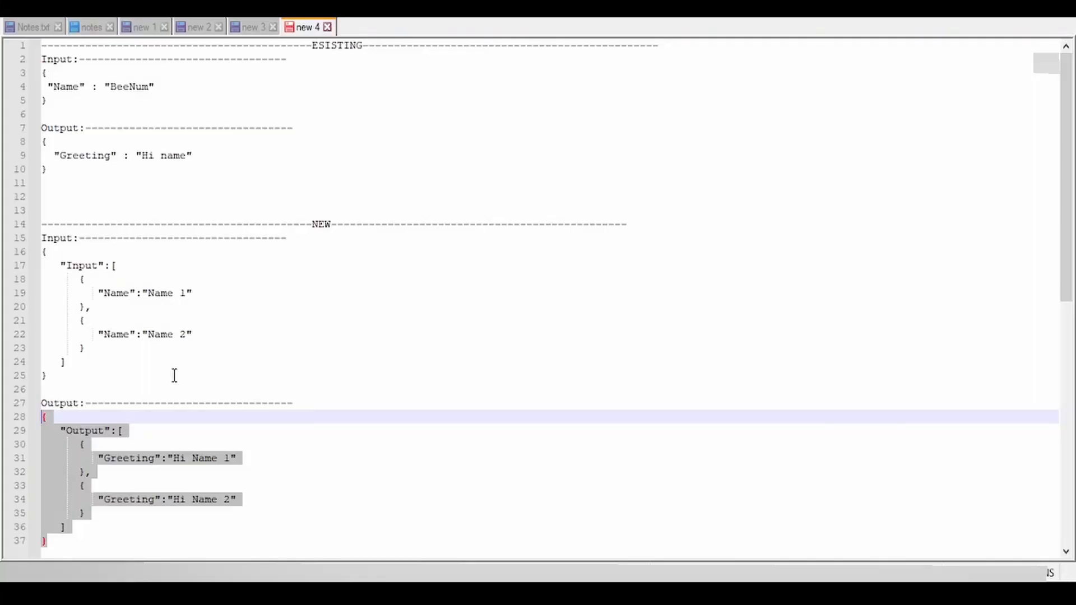
drag(57, 374, 27, 254)
key(ctrl+c)
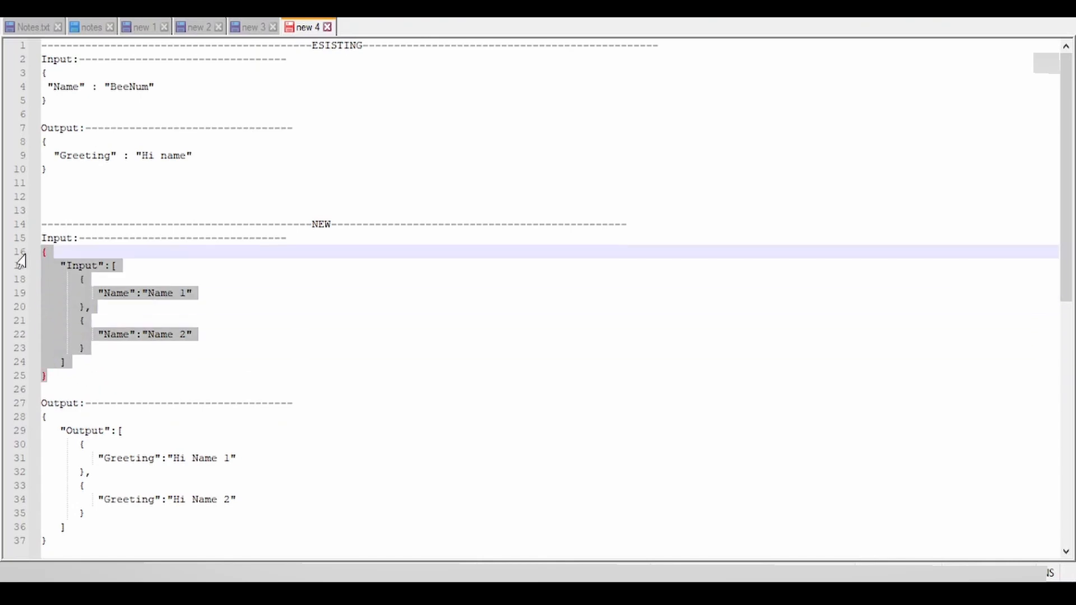
key(alt+Tab)
drag(387, 271, 324, 226)
key(ctrl+v)
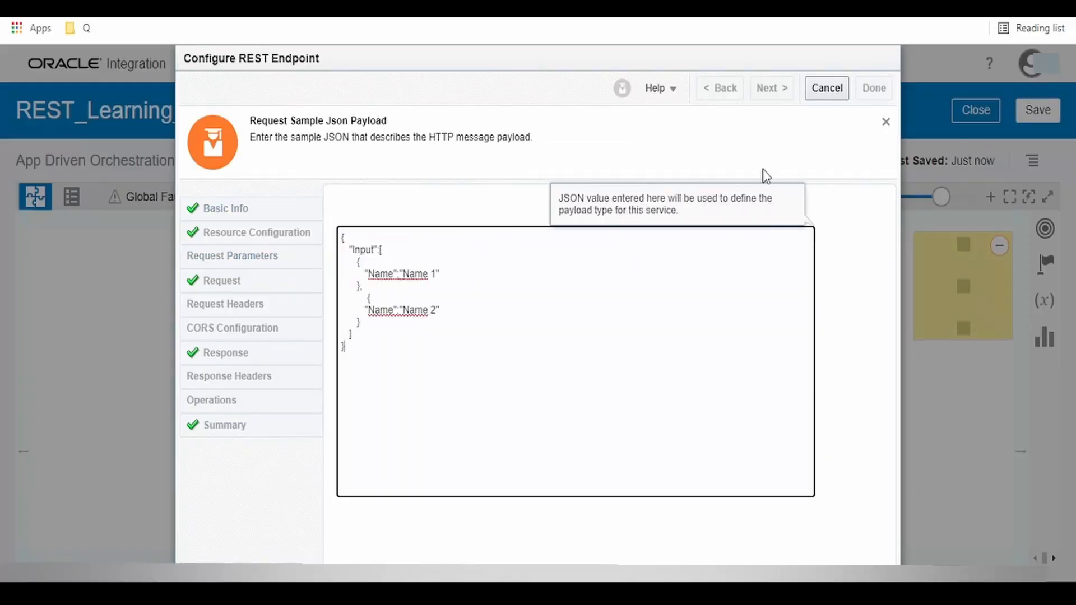
click(886, 122)
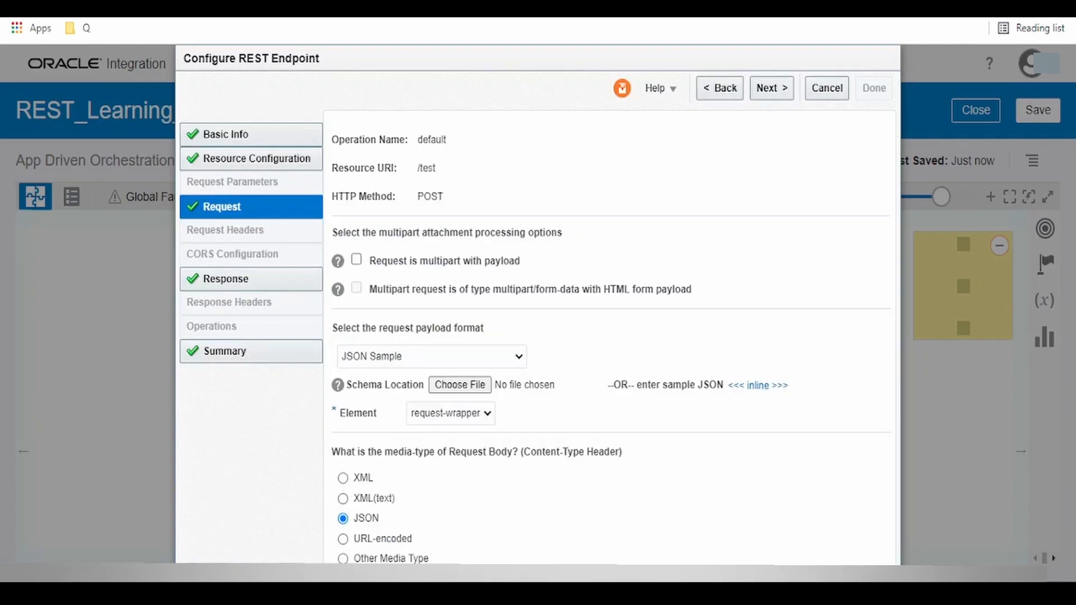
Step: Replace the response payload's inline sample JSON with the new "Output" array of Greeting objects copied from the notes
click(779, 89)
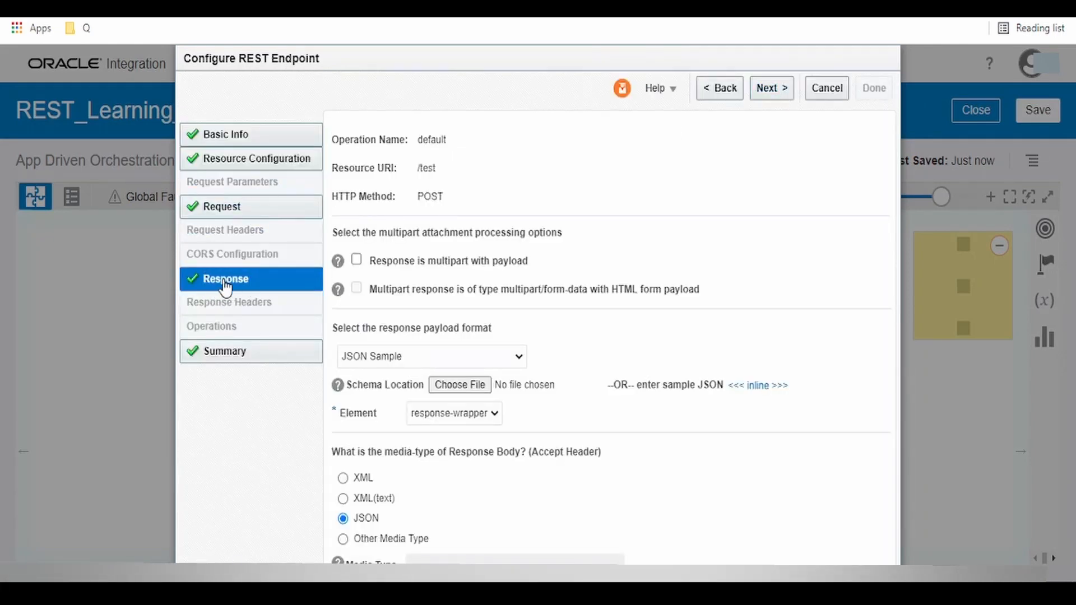
click(759, 386)
click(231, 573)
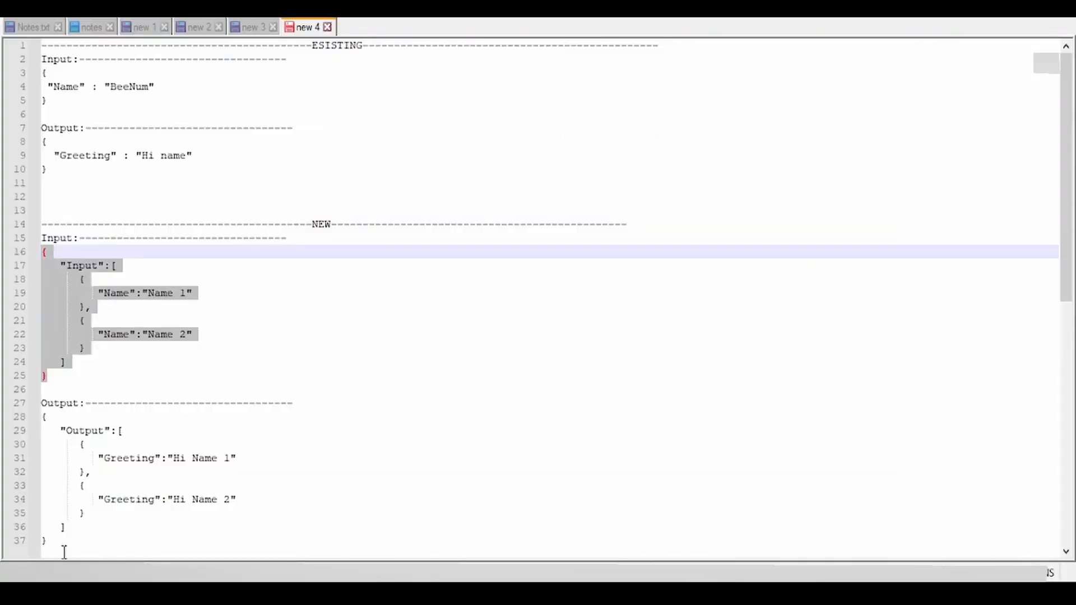
drag(64, 552, 44, 422)
right_click(61, 443)
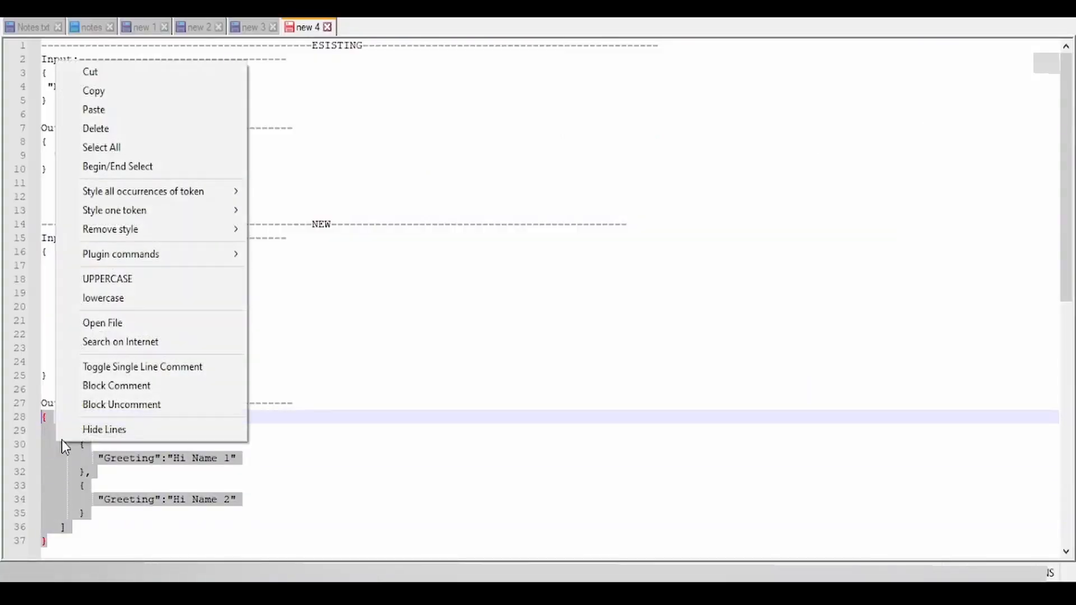
click(109, 90)
key(alt+Tab)
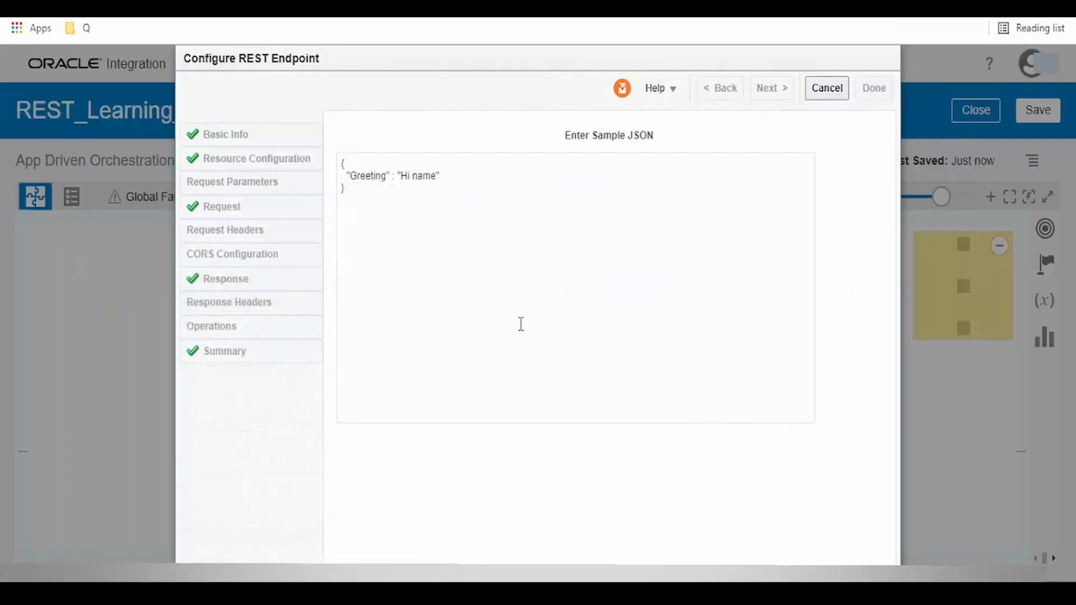
click(365, 258)
key(ctrl+a)
key(ctrl+v)
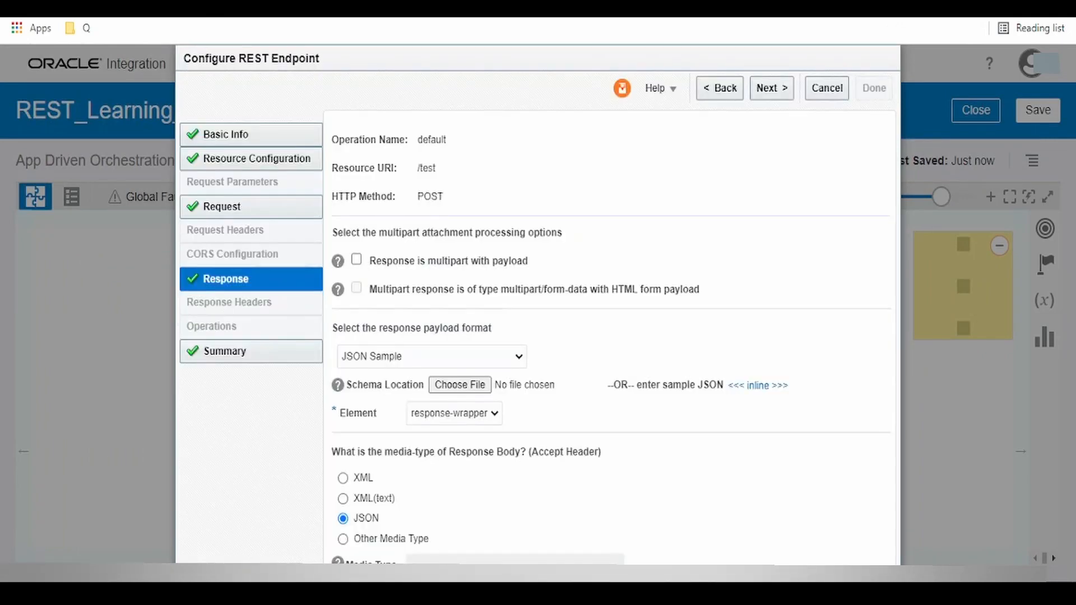
Step: Check the endpoint summary, finish the REST endpoint configuration and accept updating it with regenerated artifacts
click(774, 91)
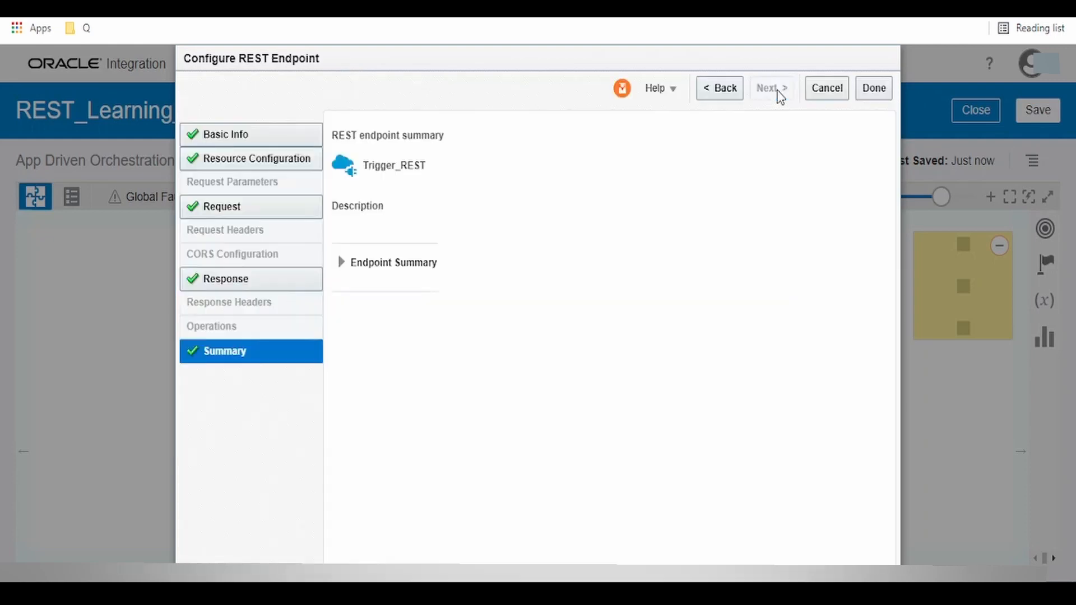
click(339, 262)
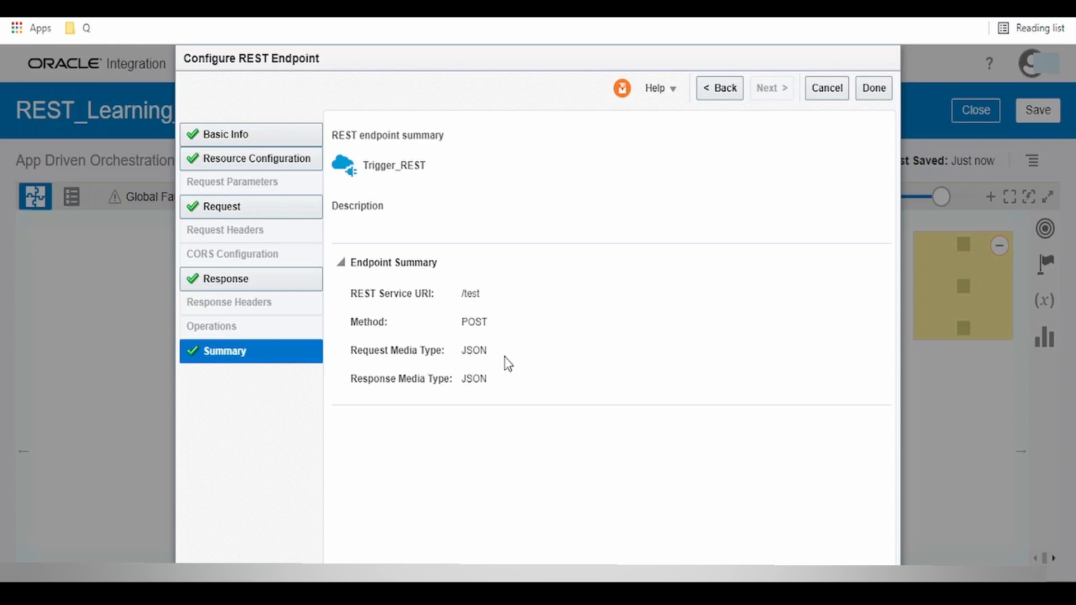
click(875, 91)
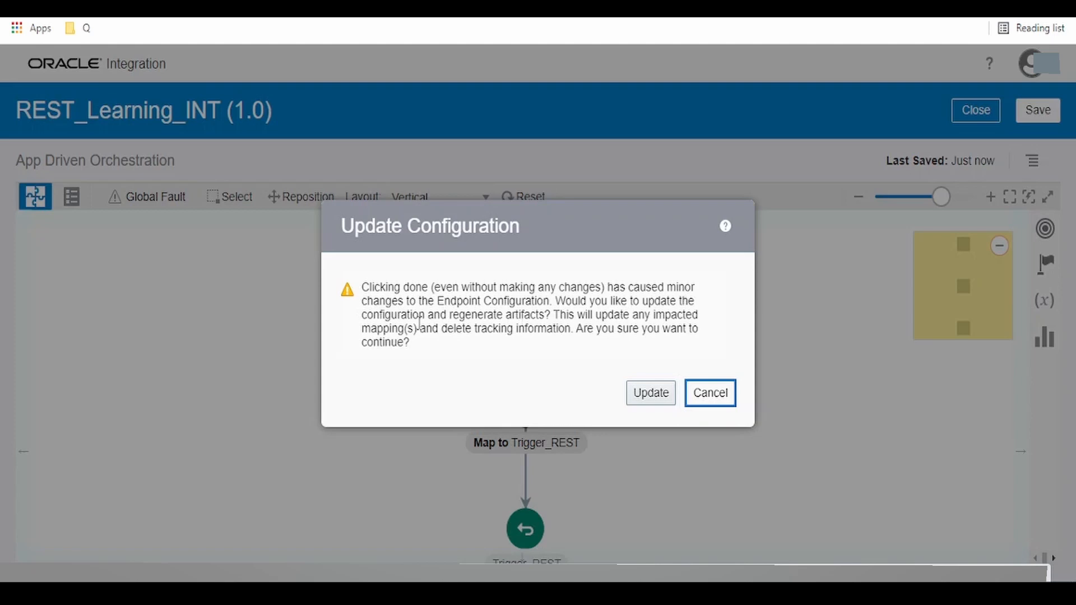
click(649, 396)
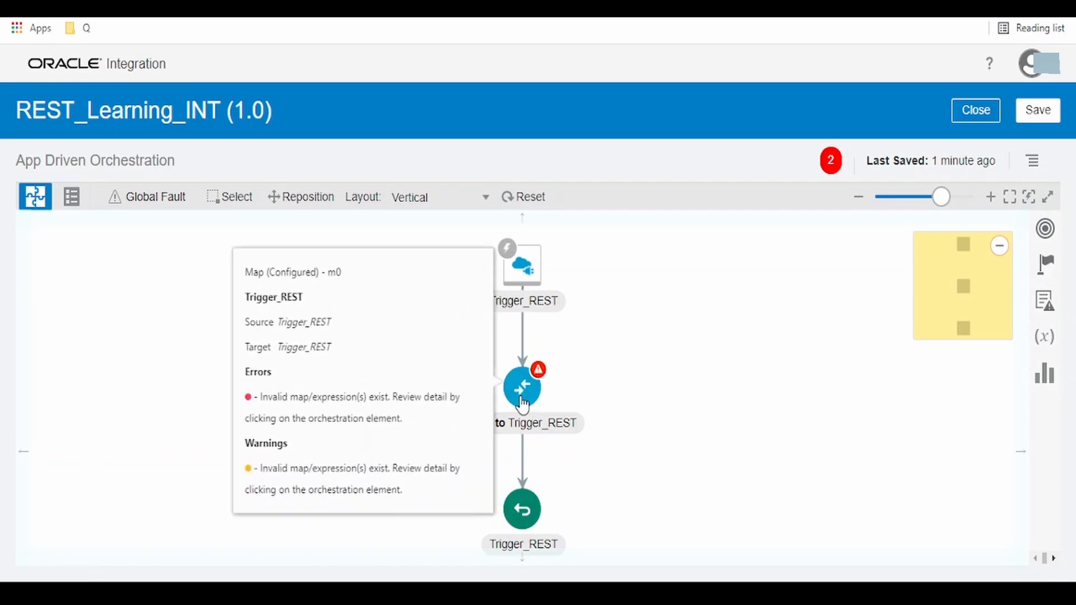
Step: Open the Map to Trigger_REST mapping and display the expression of the invalid Greeting target under Response Wrapper
click(539, 373)
click(553, 365)
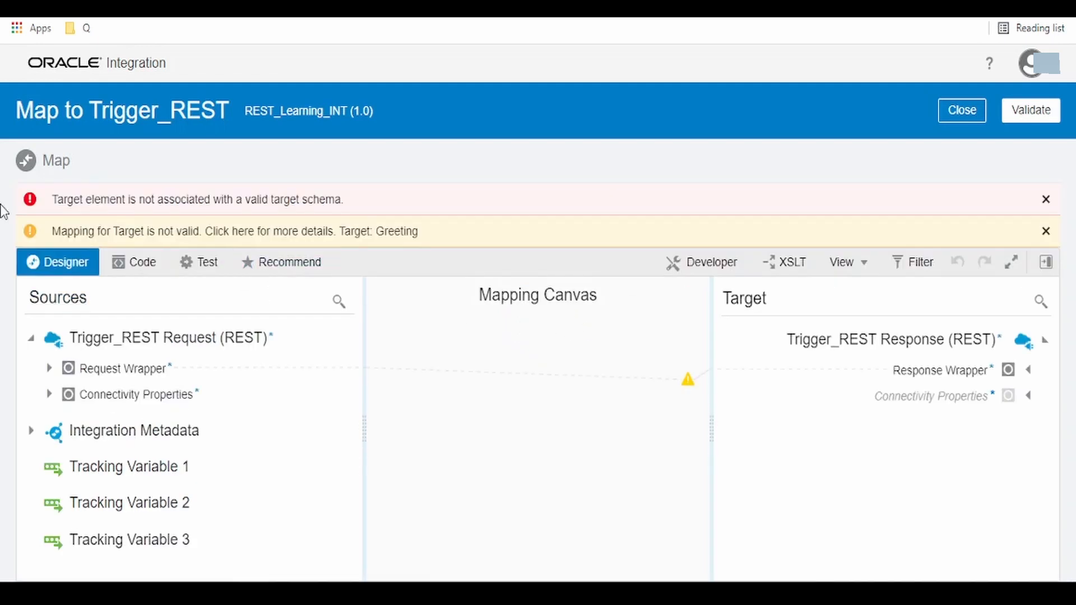
click(1028, 370)
click(1017, 452)
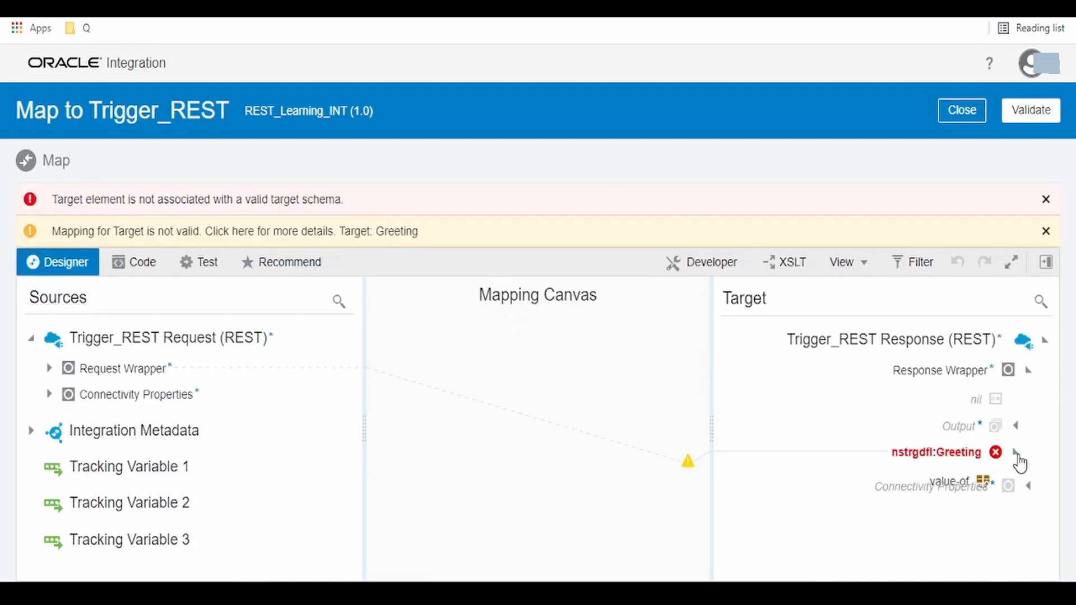
click(960, 452)
drag(270, 492, 423, 493)
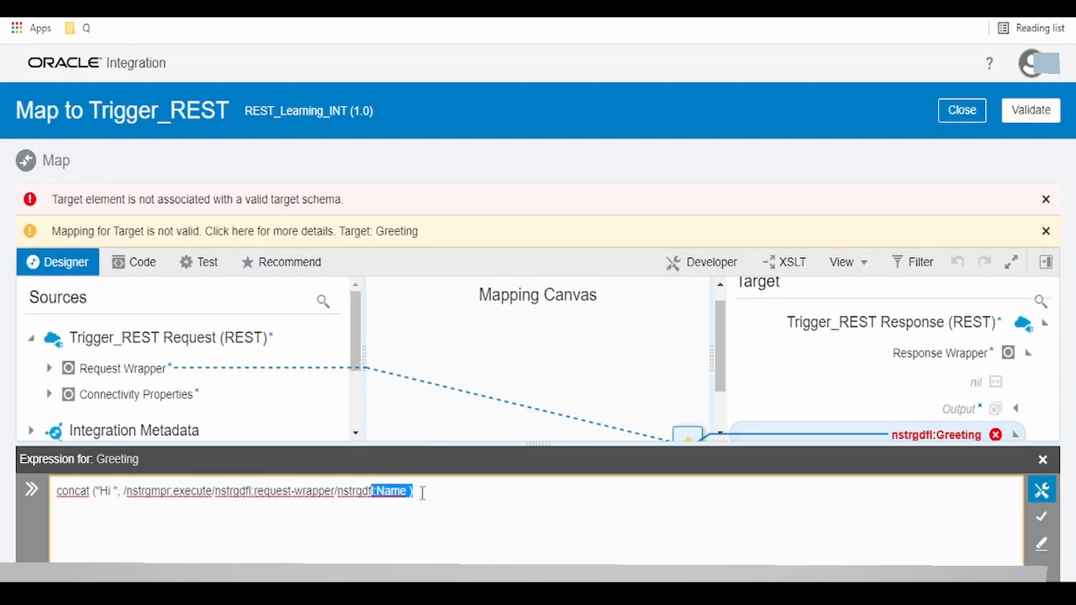
Step: Switch to the notes and examine the structure of the new Input array
key(alt+Tab)
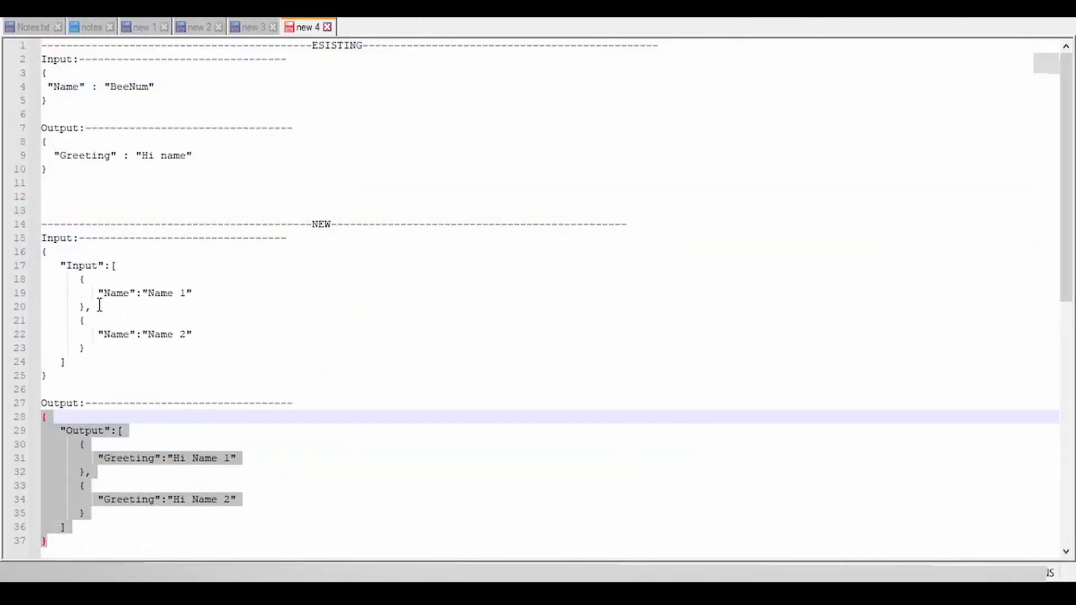
click(83, 271)
click(112, 306)
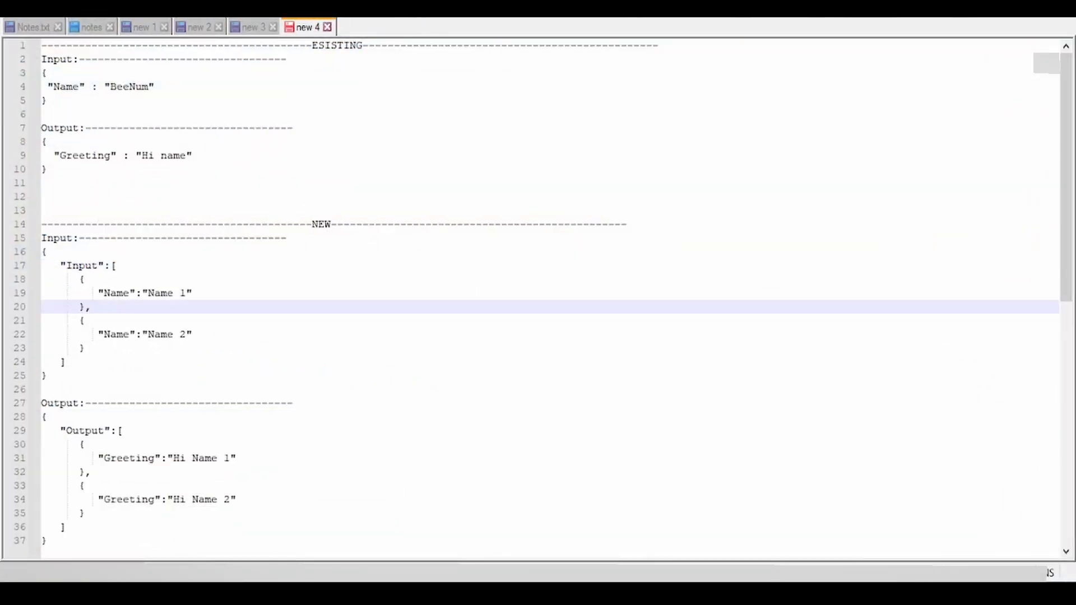
Step: Switch back to the Oracle Integration mapper, delete the invalid Greeting target node with its value mapping, and validate the map
key(alt+Tab)
click(1043, 460)
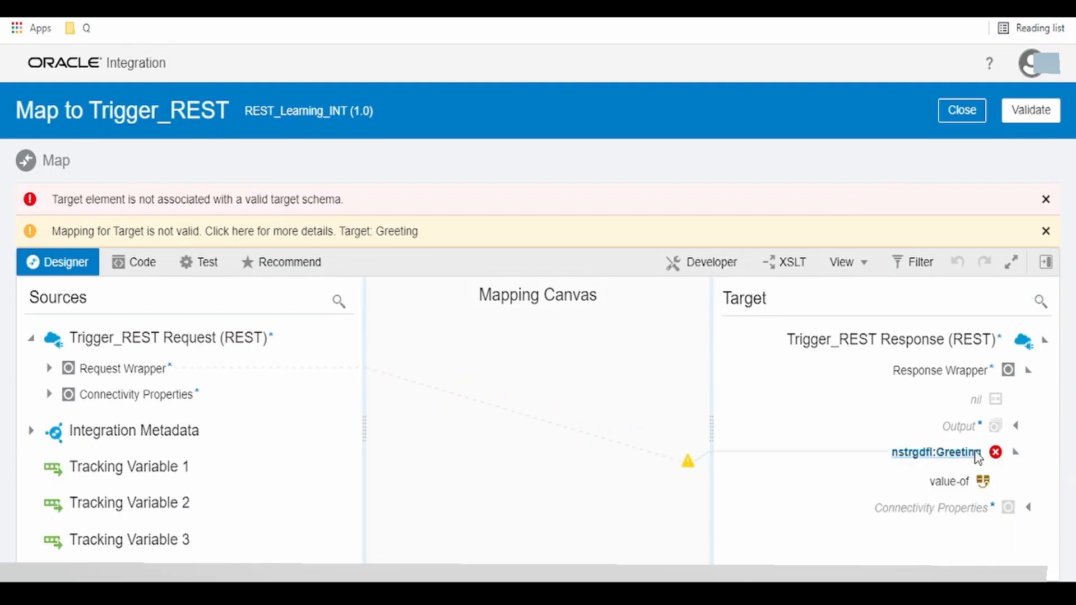
right_click(947, 446)
click(1043, 461)
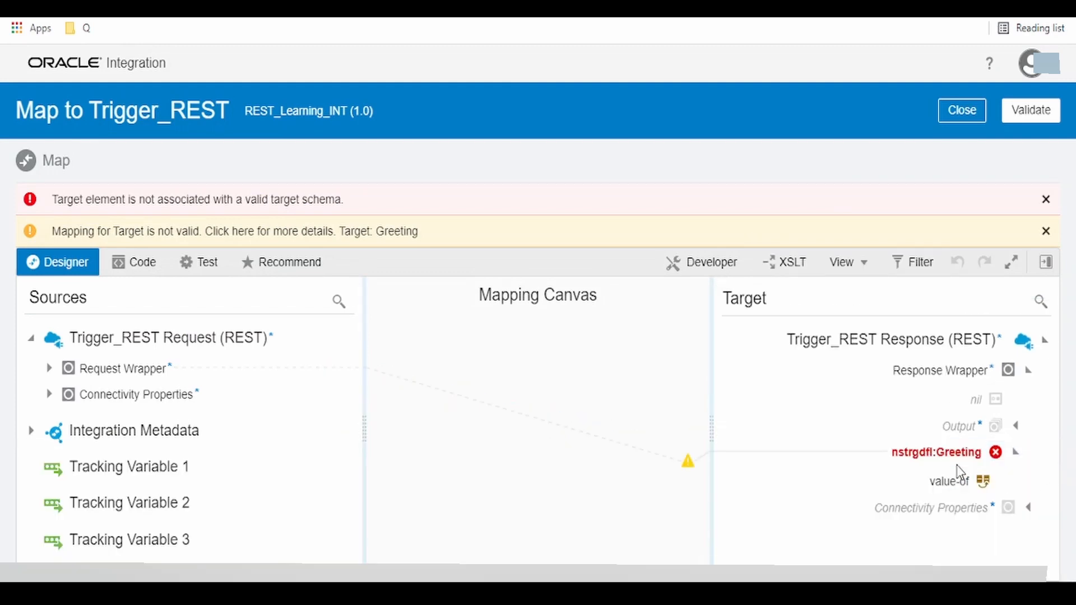
right_click(956, 450)
click(854, 413)
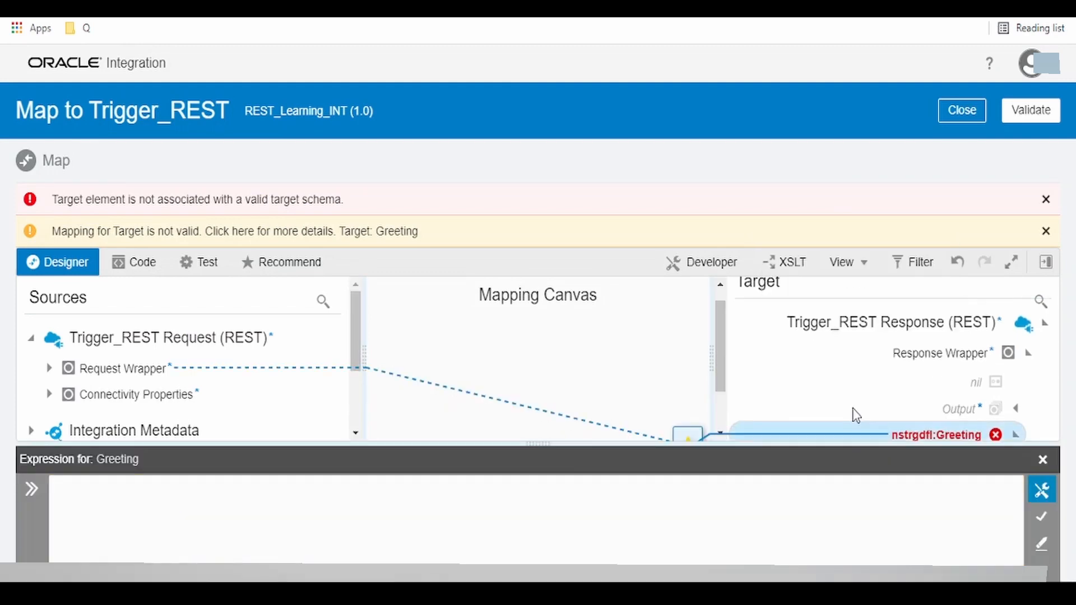
right_click(911, 425)
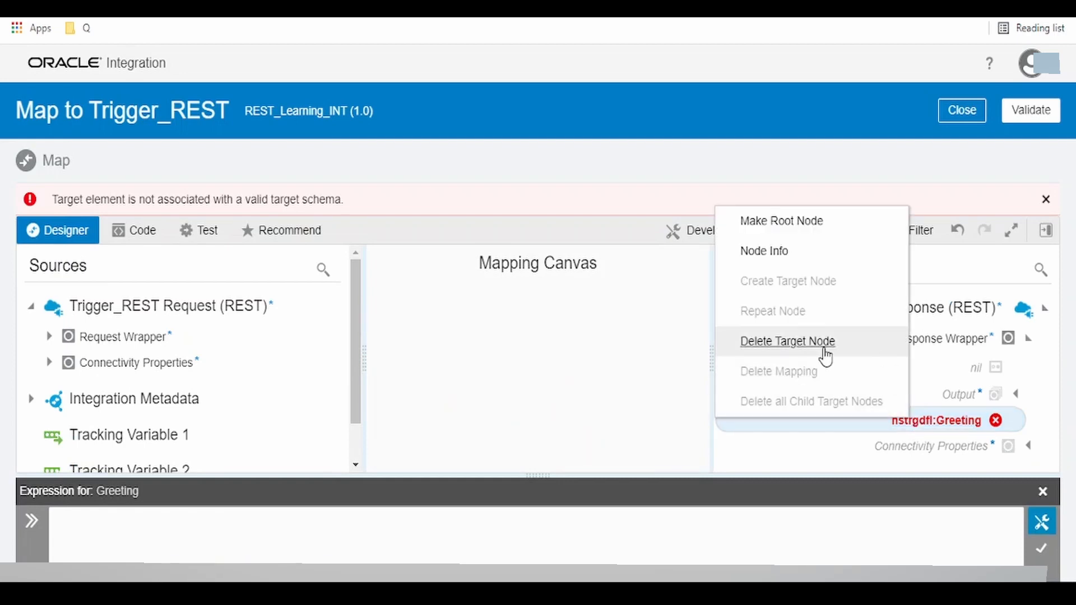
click(773, 343)
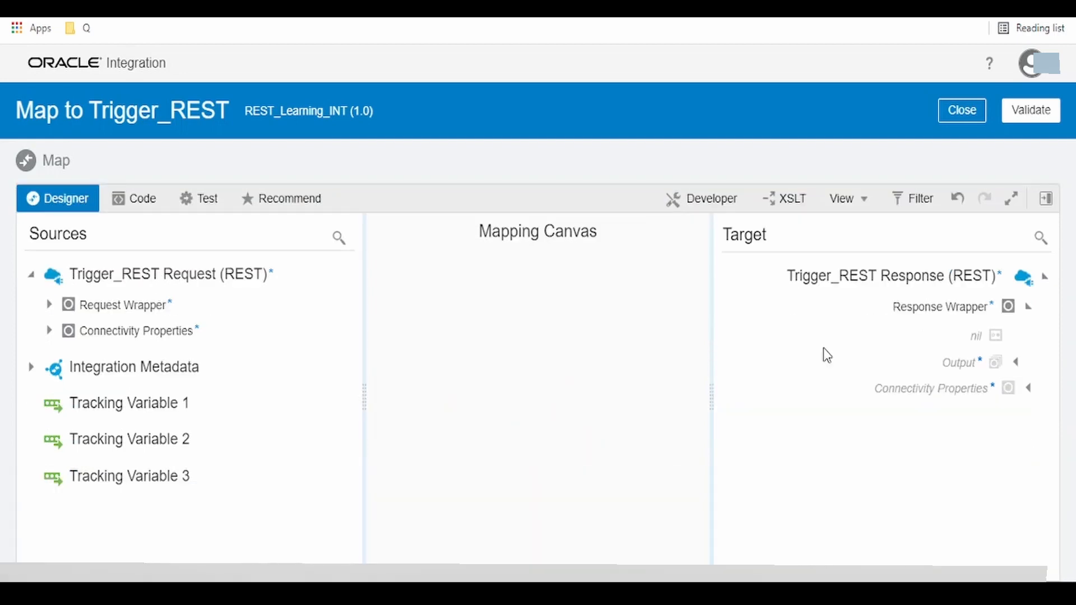
click(1030, 111)
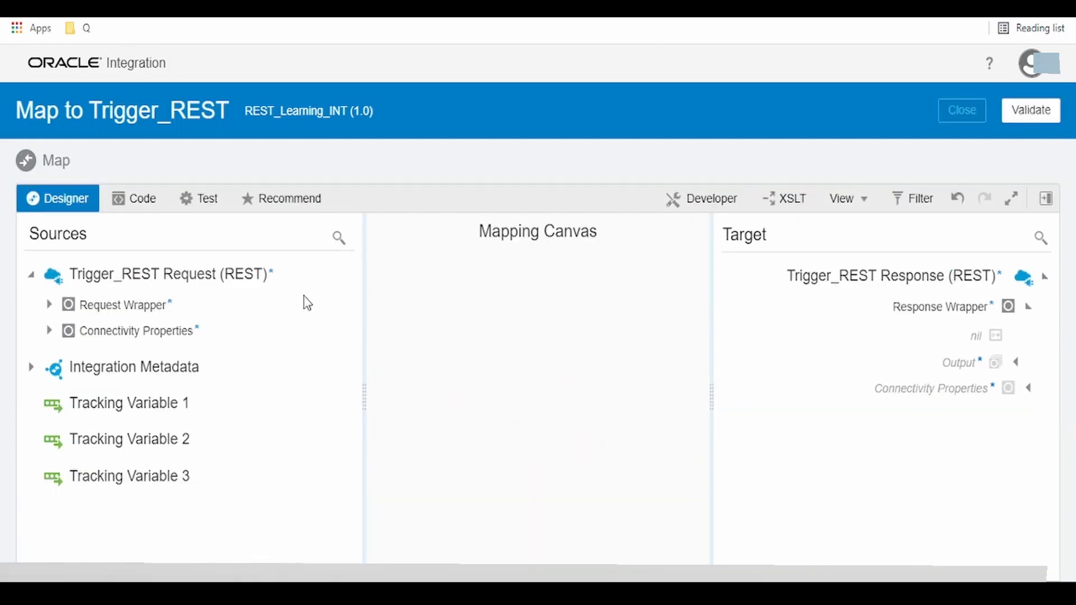
Step: Turn on the XSLT and Developer views and display the XSLT Flow Control components
click(784, 198)
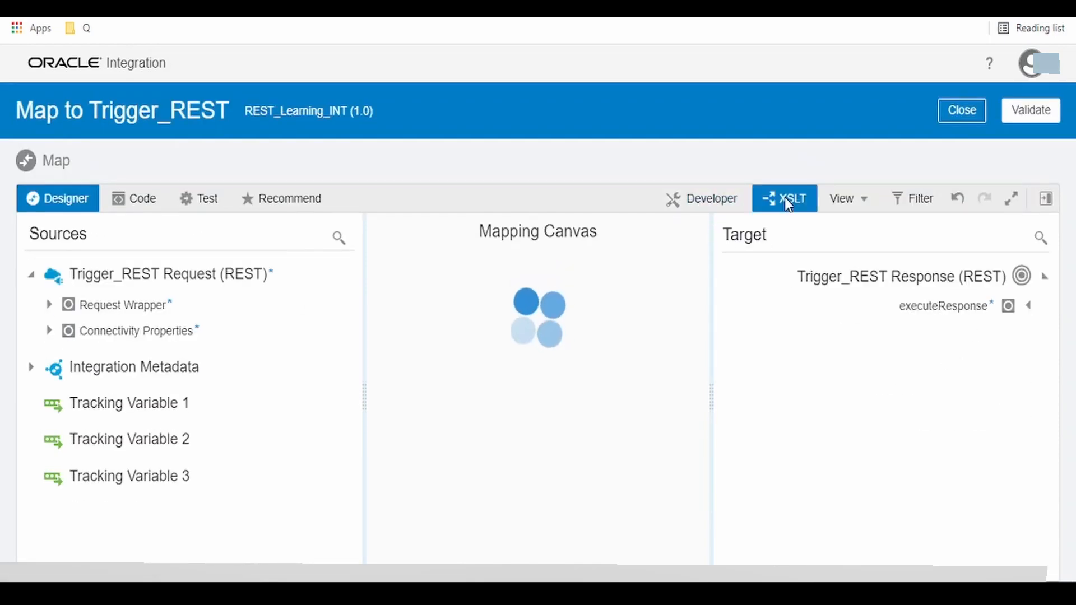
click(722, 205)
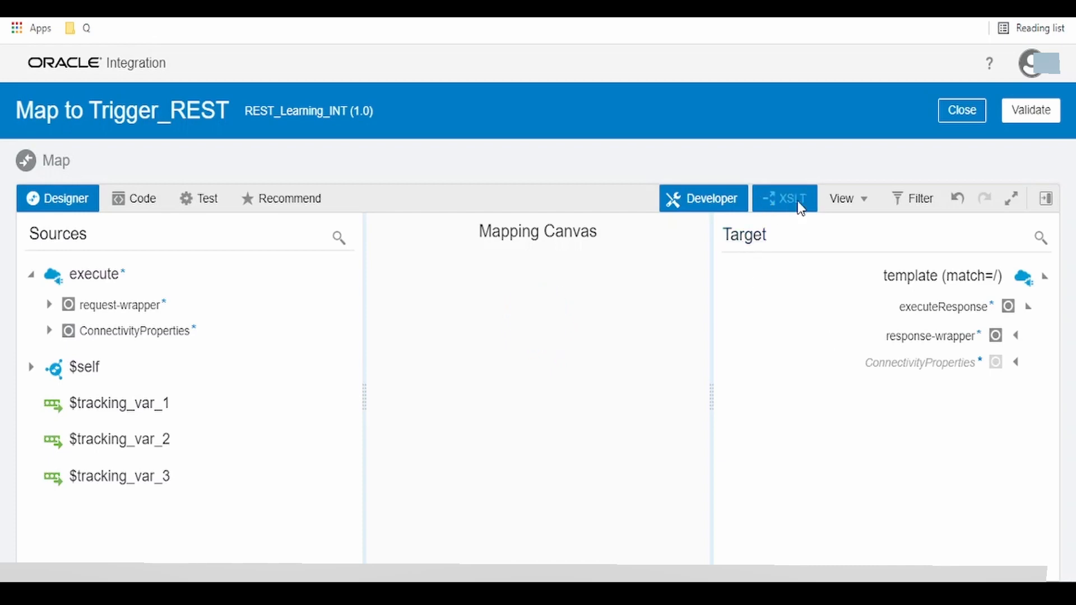
click(1046, 199)
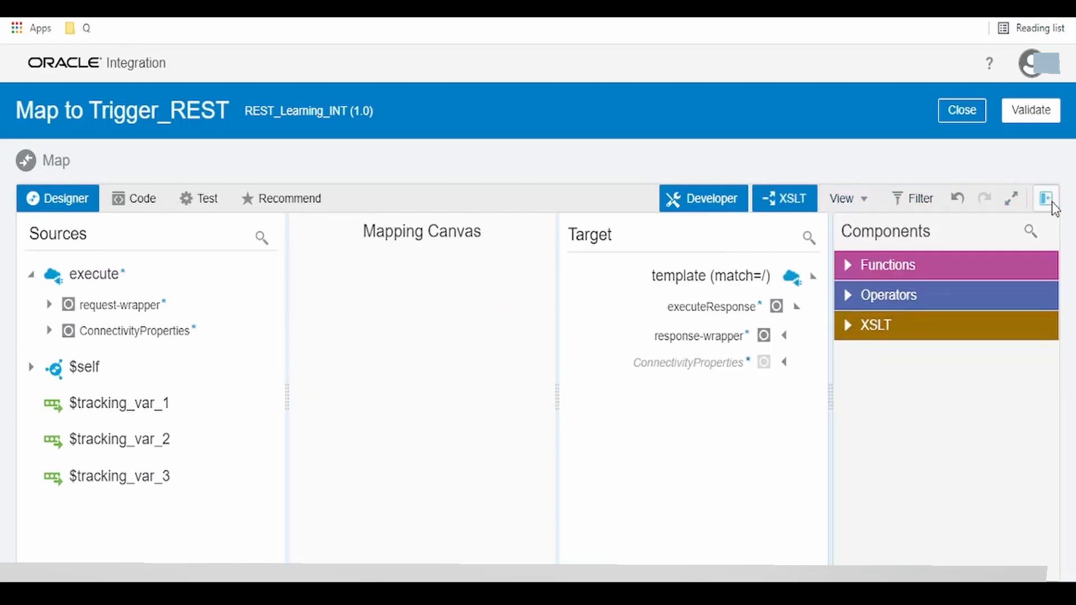
click(876, 562)
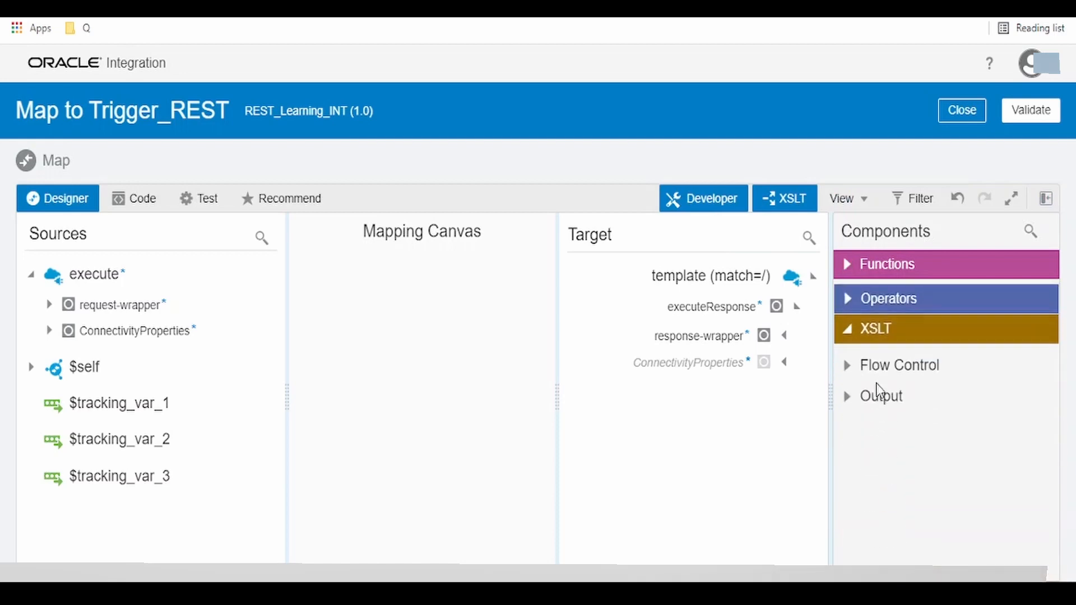
click(847, 361)
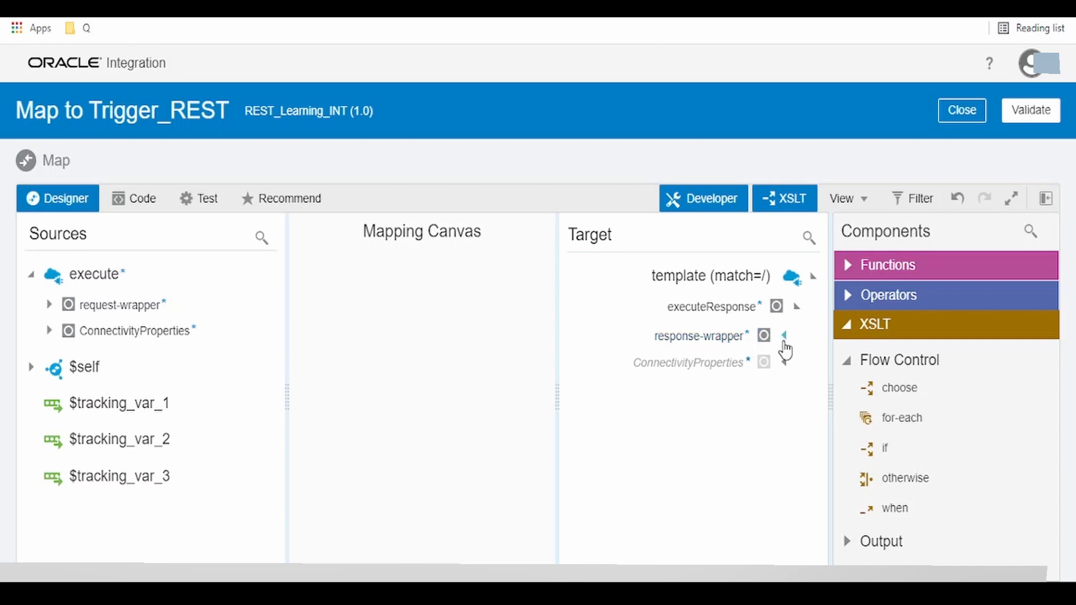
Step: Map the source Input array to the target Output array under response-wrapper and check the expression of its for-each
click(784, 336)
click(772, 391)
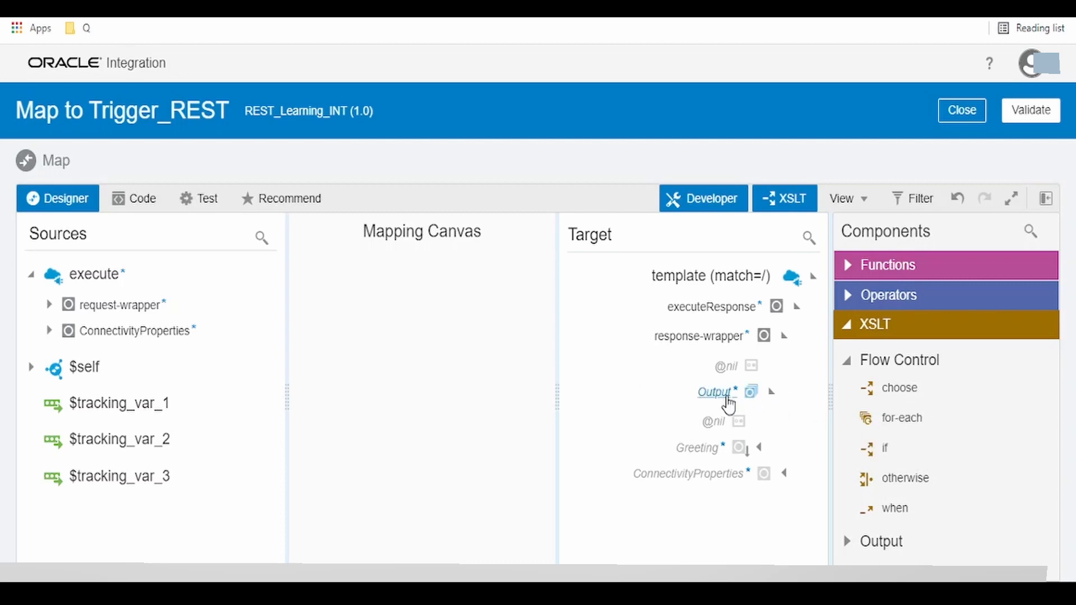
click(49, 304)
click(63, 360)
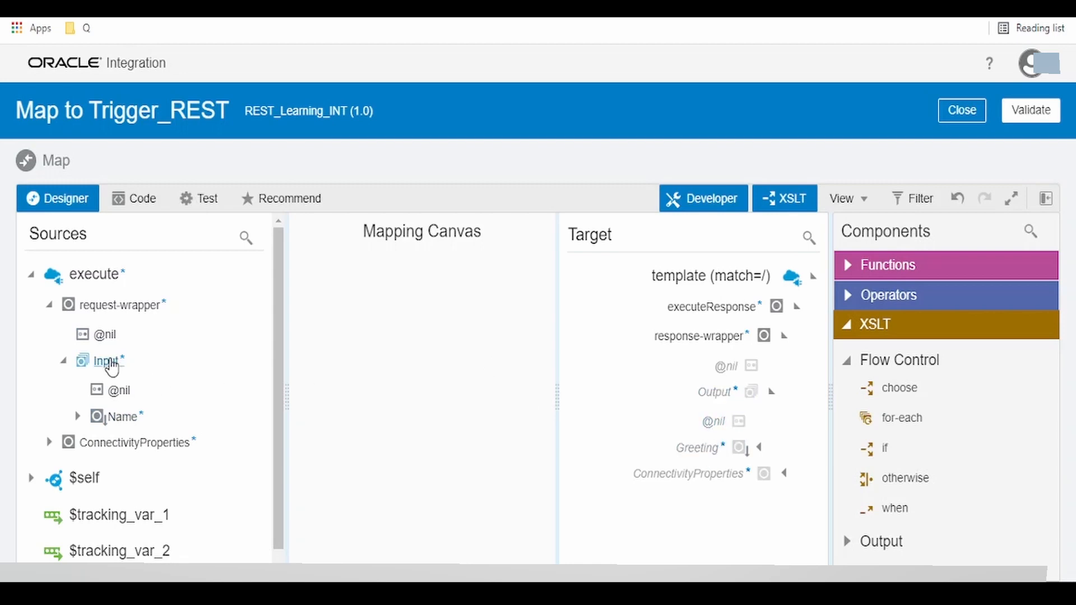
drag(120, 360, 695, 393)
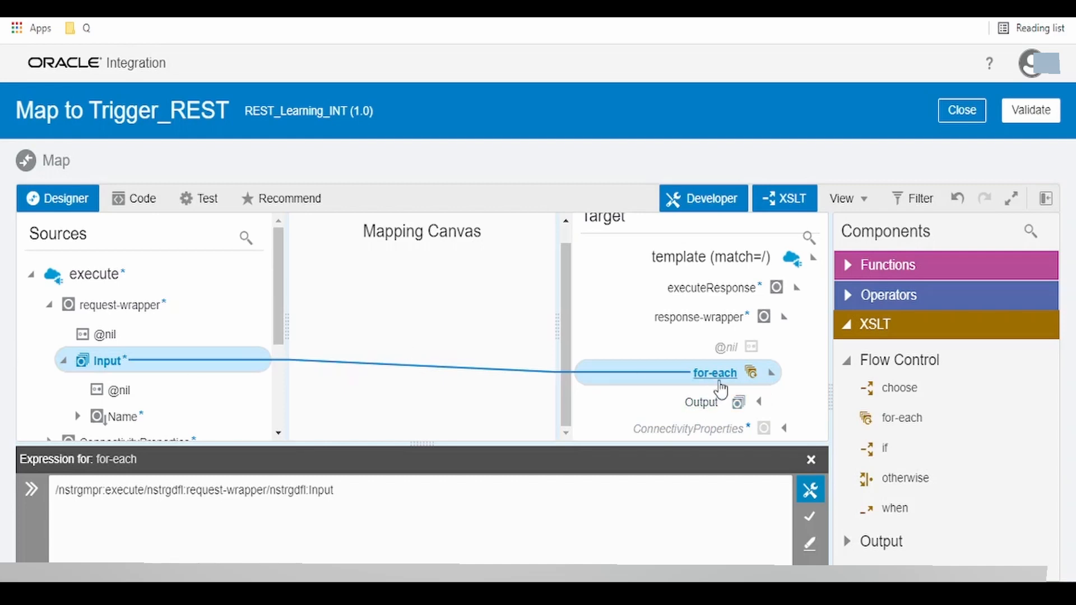
click(811, 459)
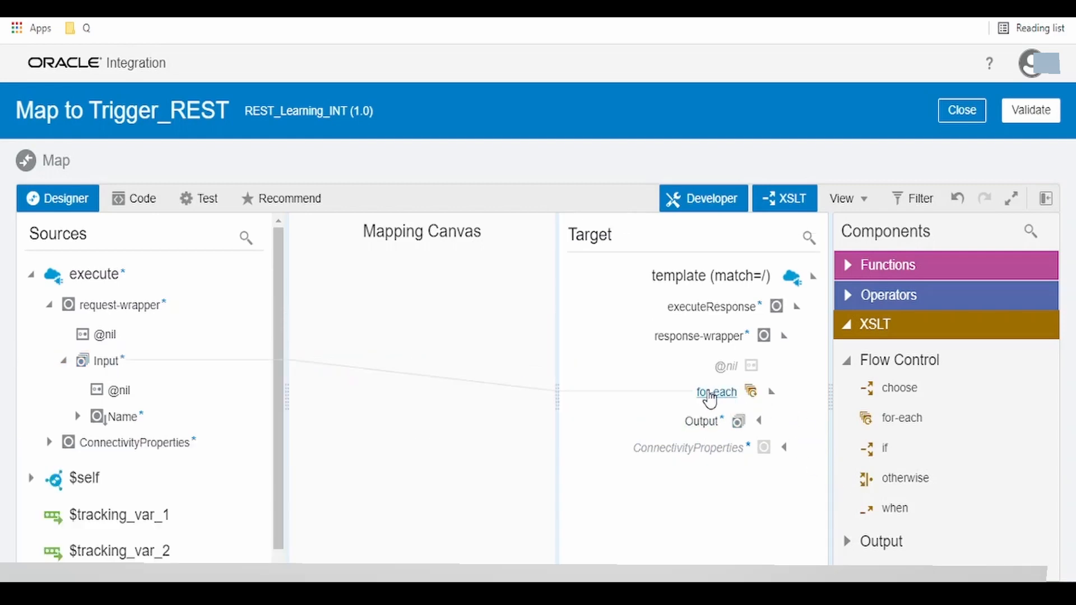
click(711, 393)
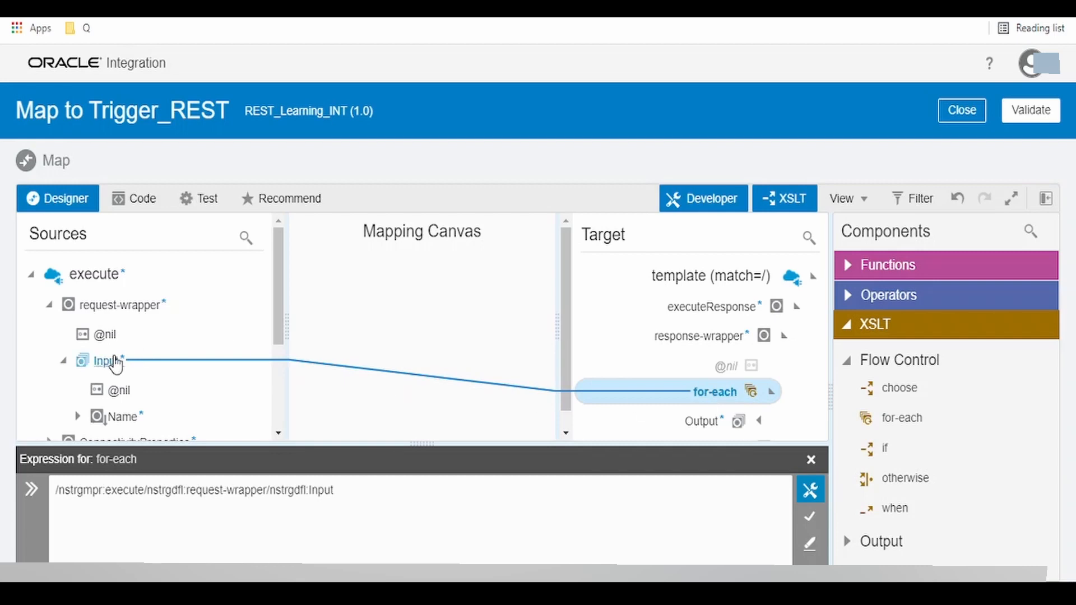
click(811, 460)
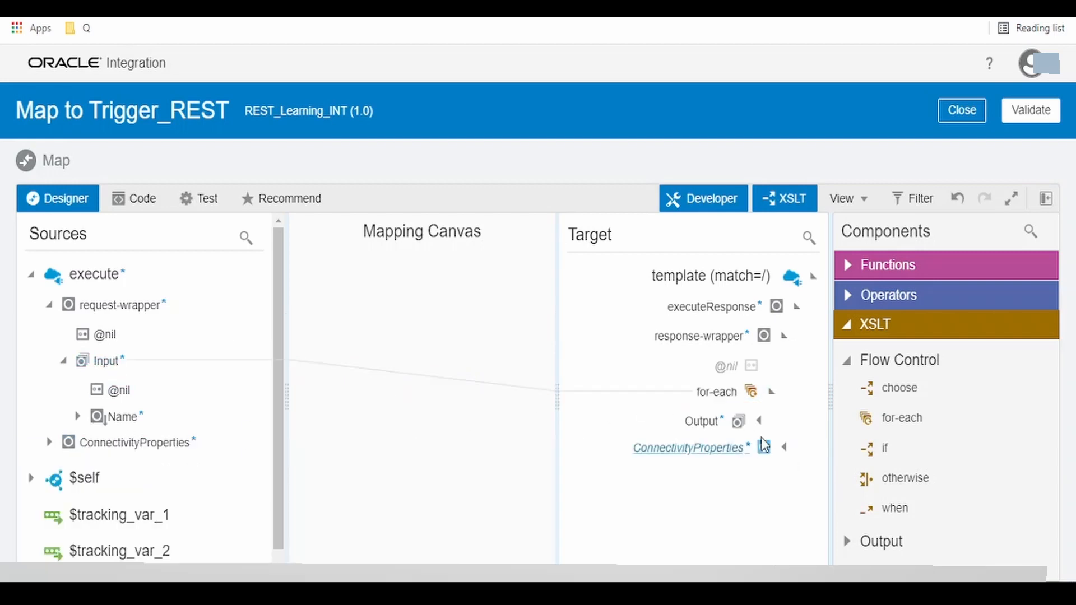
Step: Create a target node for Greeting under the Output element inside the for-each
click(759, 420)
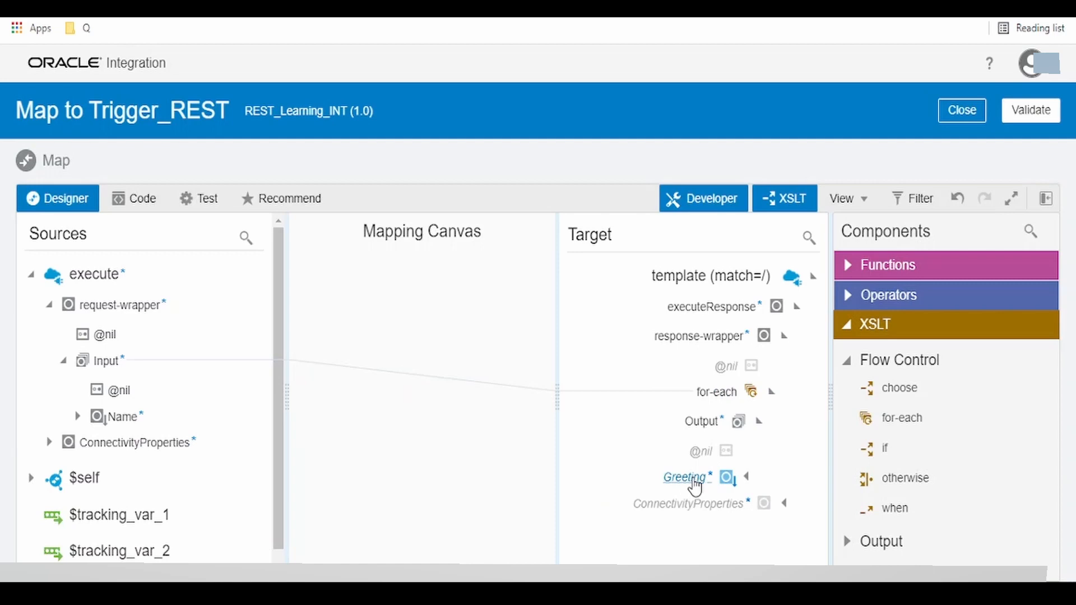
right_click(694, 479)
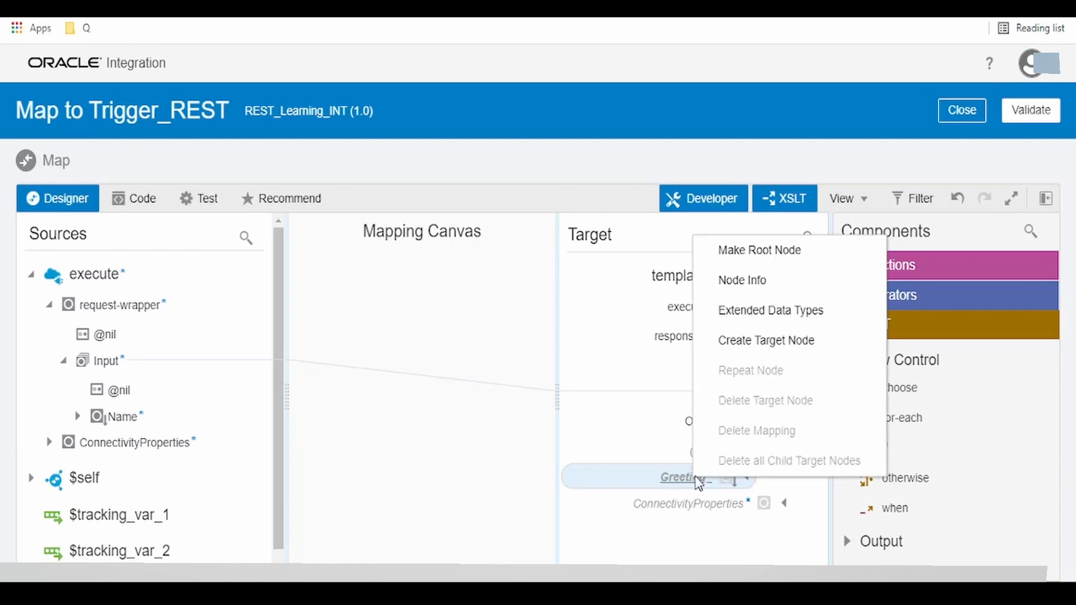
click(764, 342)
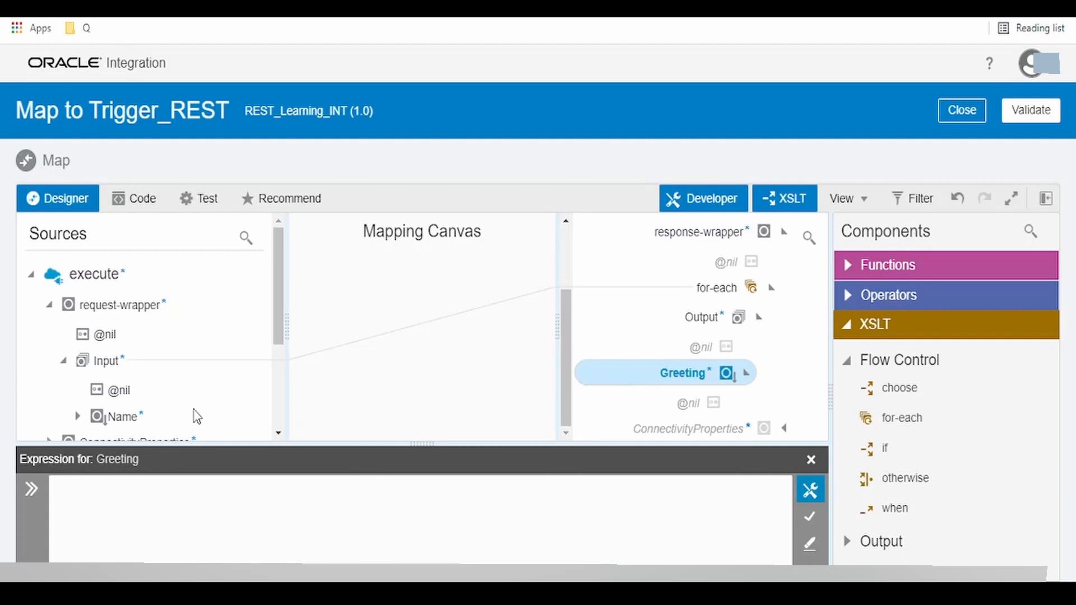
Step: Set the Greeting expression to the string function concat ("Hi ", nstrgdfl:Name), using the Name element of Input, and save it
scroll(197, 416, down, 2)
click(855, 264)
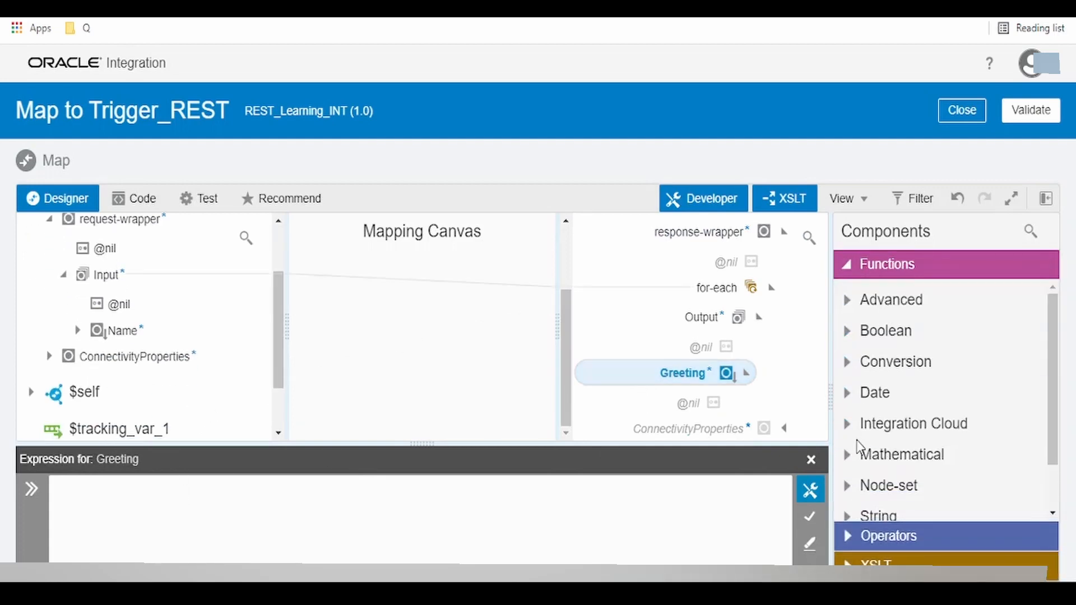
scroll(851, 452, down, 2)
click(847, 457)
scroll(880, 434, down, 5)
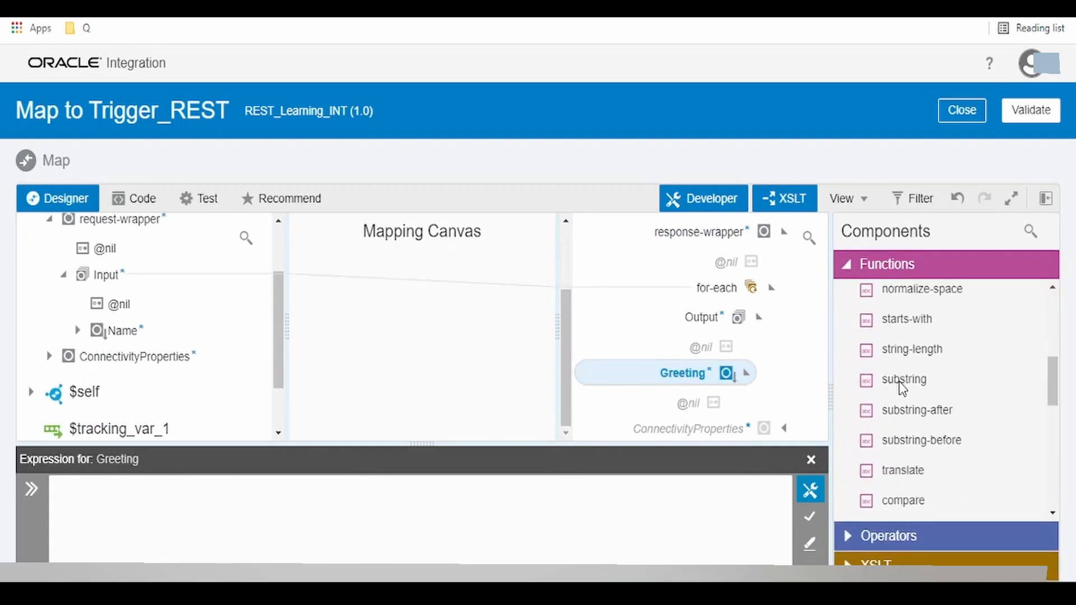
scroll(902, 376, up, 3)
drag(902, 314, 443, 488)
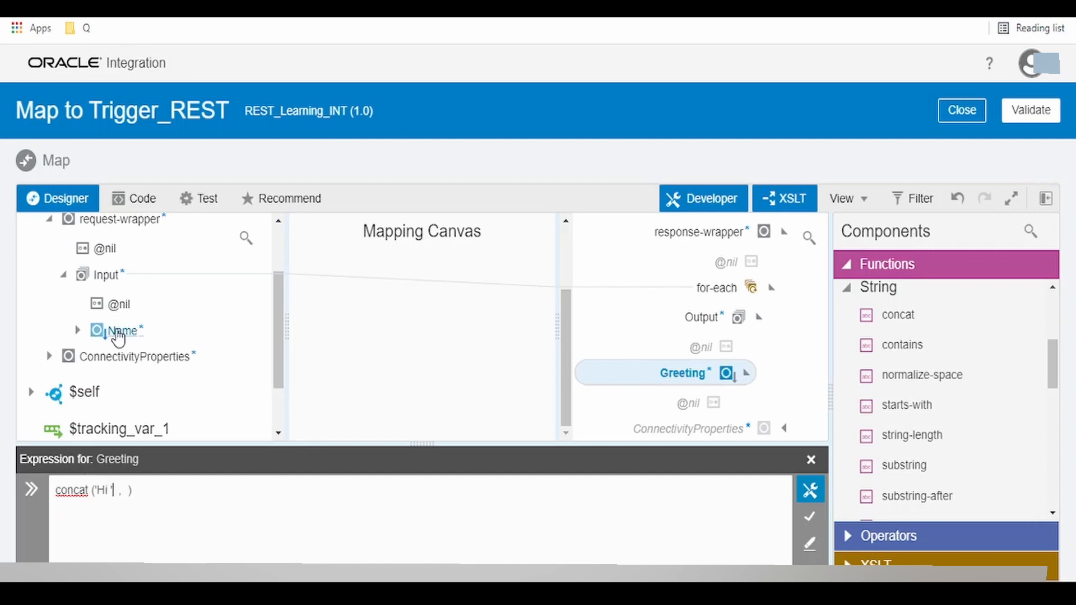
drag(112, 332, 128, 527)
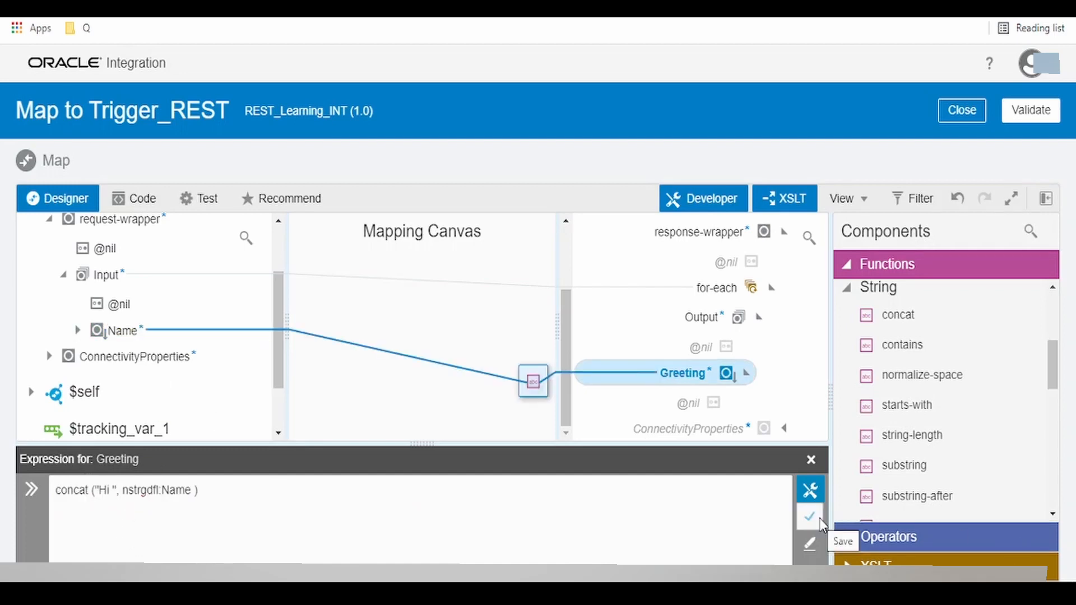
click(811, 460)
Step: Validate the Map to Trigger_REST mapping, close it and save the integration
click(1048, 106)
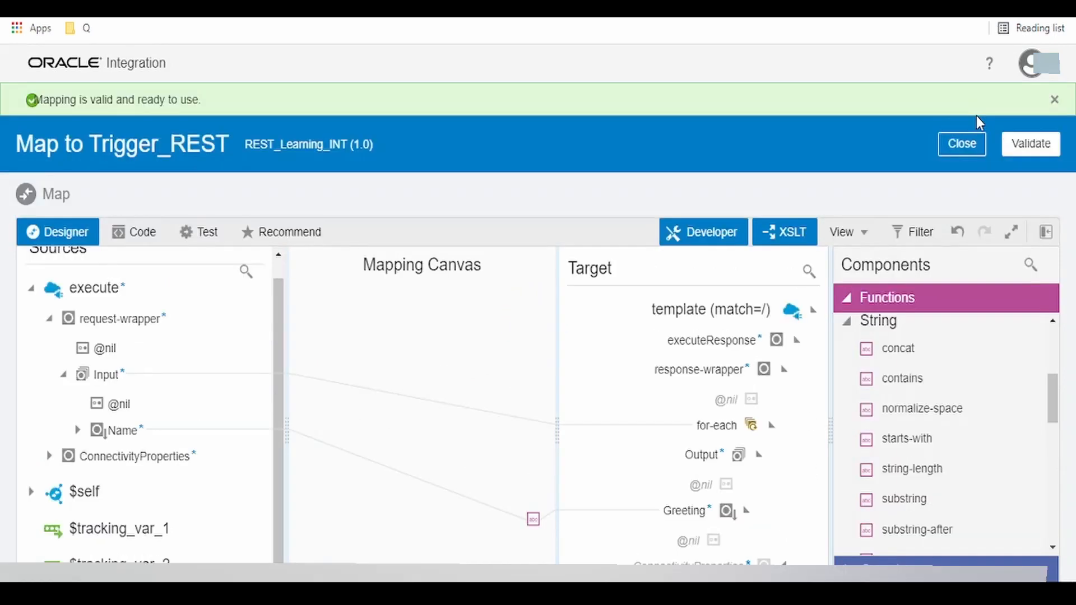
click(970, 147)
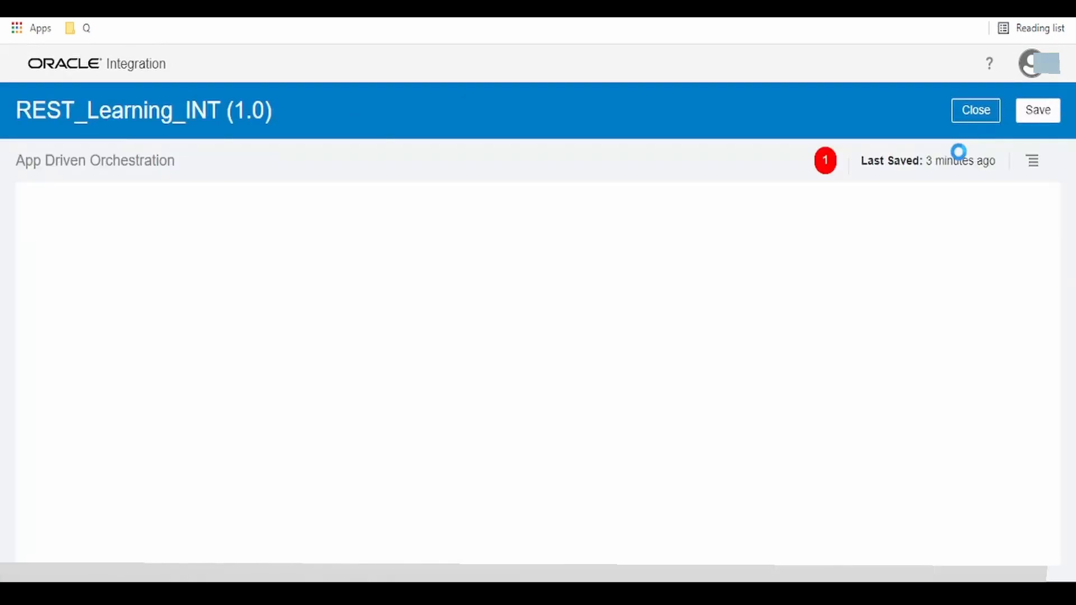
click(1039, 110)
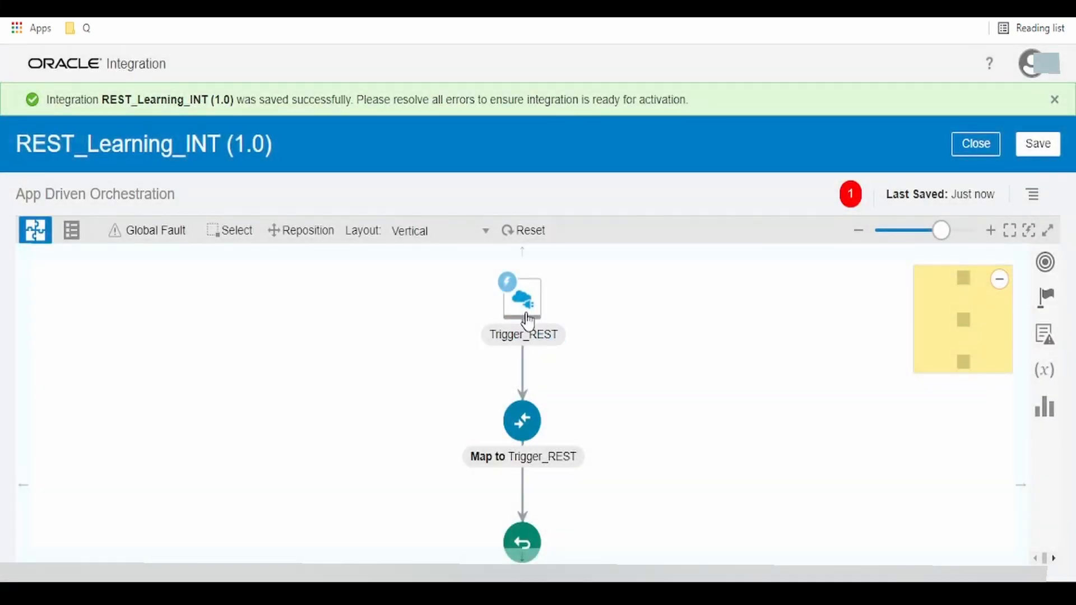
Step: Check the integration's errors, set Input's Name as the primary business identifier for tracking, and save the identifiers and the integration
click(849, 203)
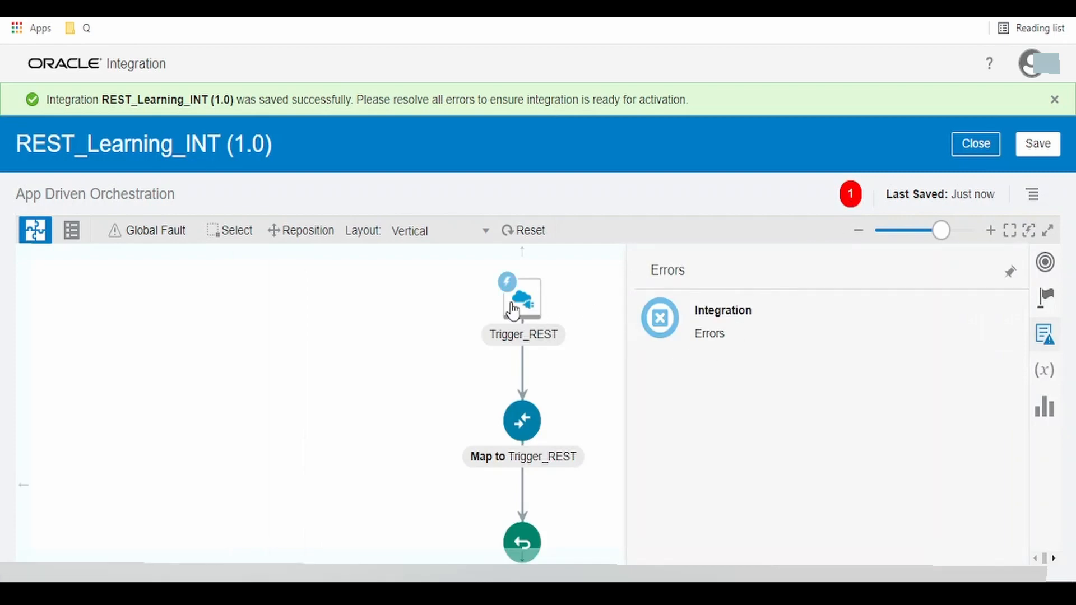
click(1031, 208)
click(951, 221)
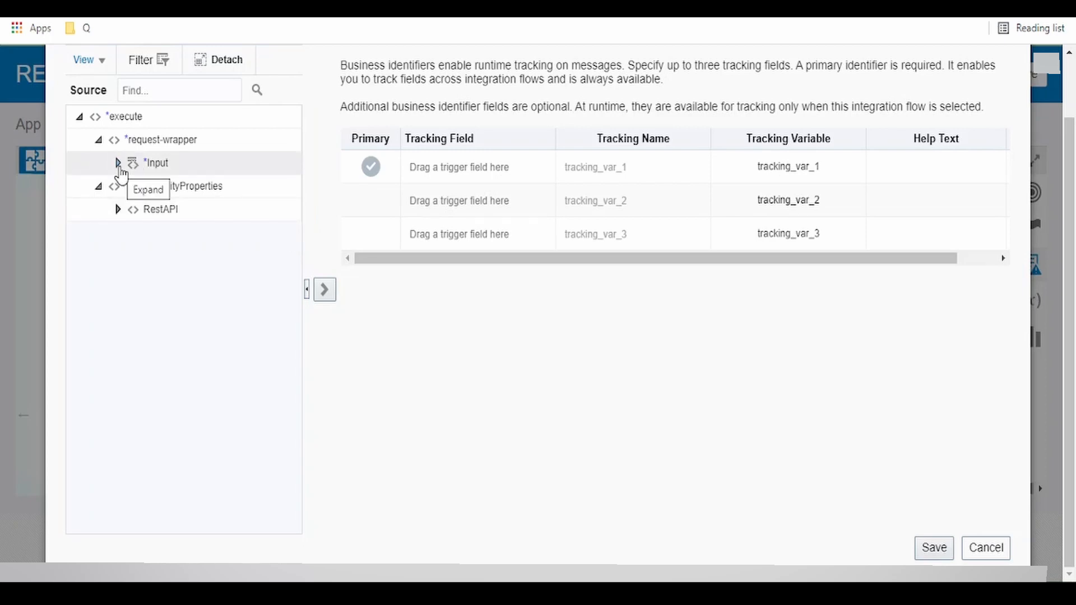
click(118, 163)
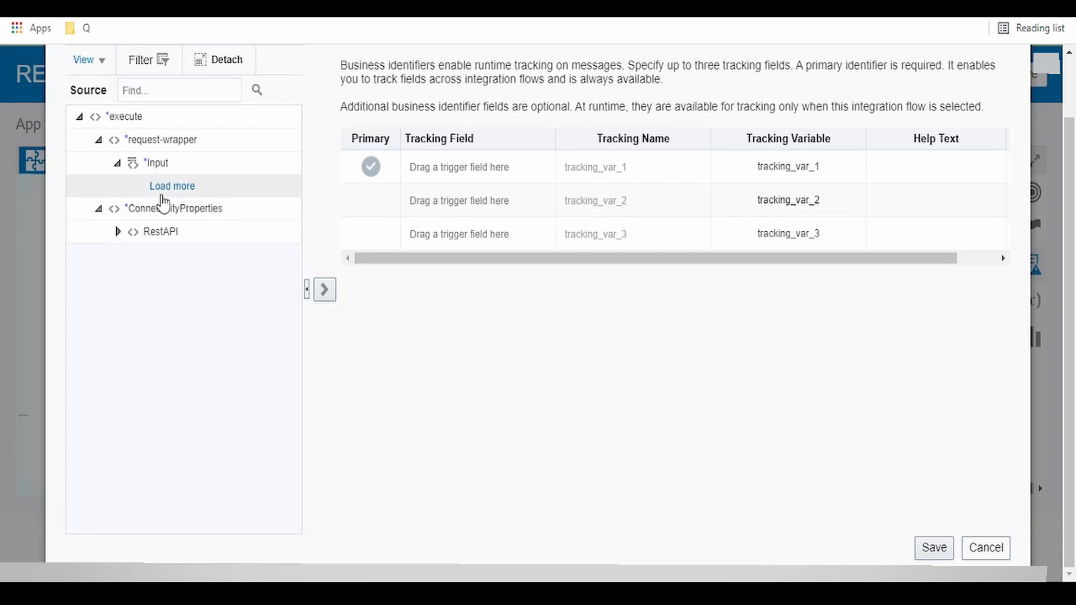
click(173, 185)
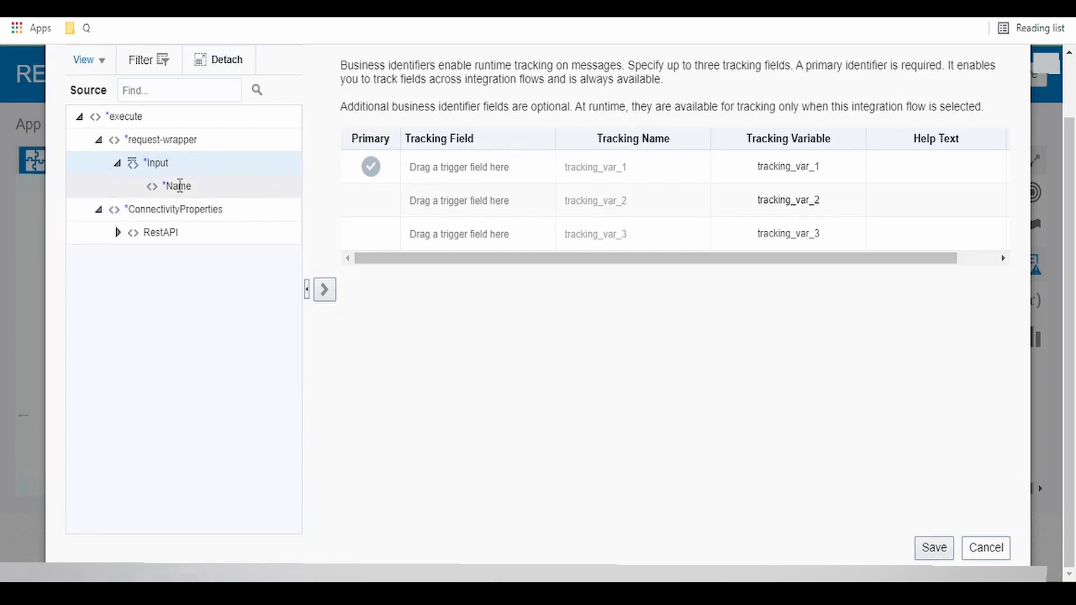
click(180, 186)
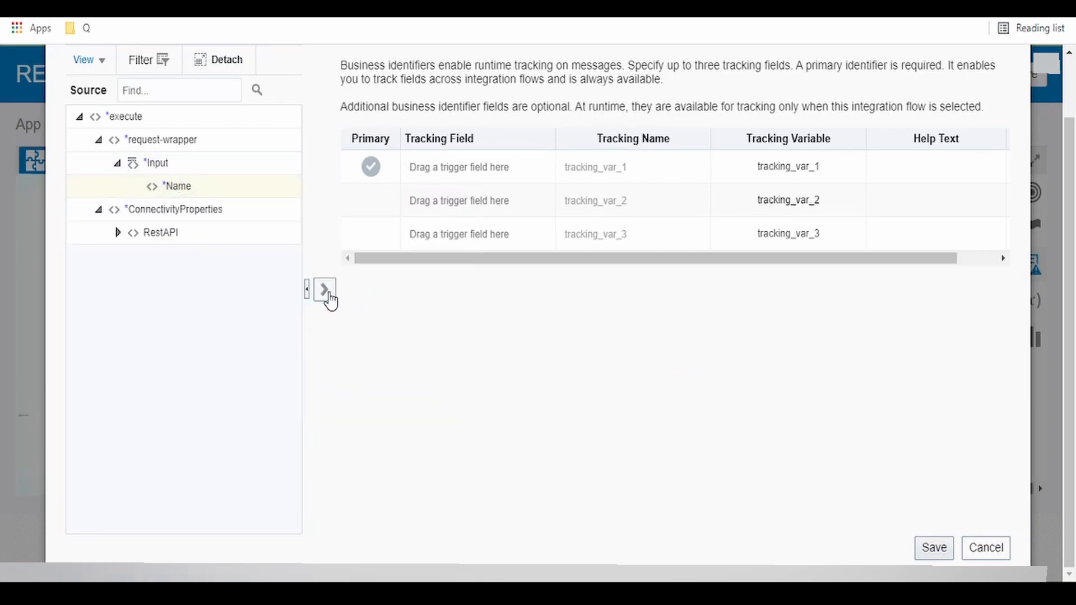
click(325, 289)
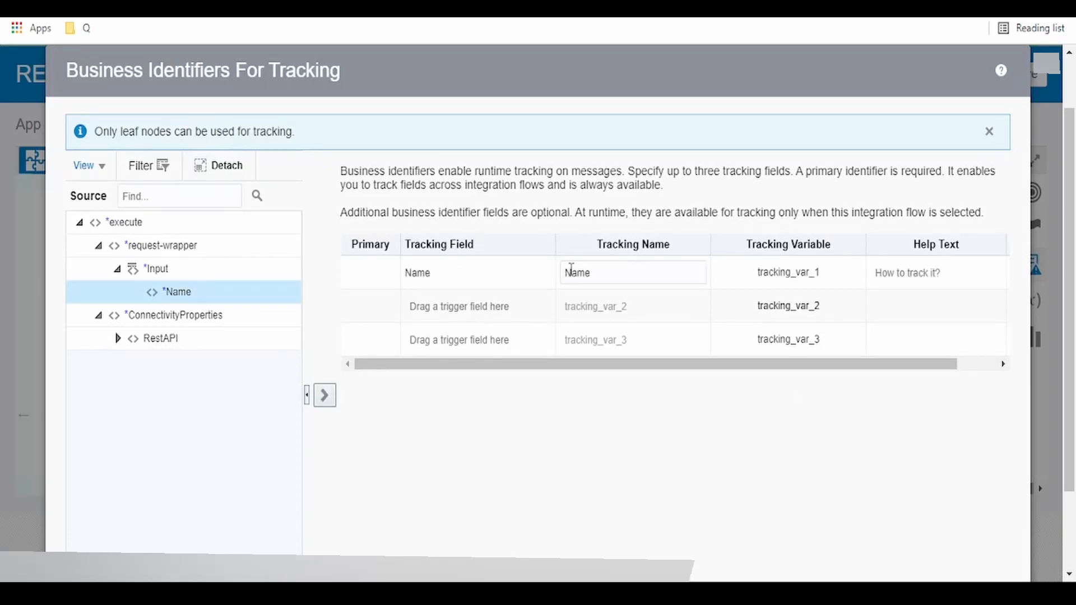
scroll(869, 497, down, 2)
click(944, 551)
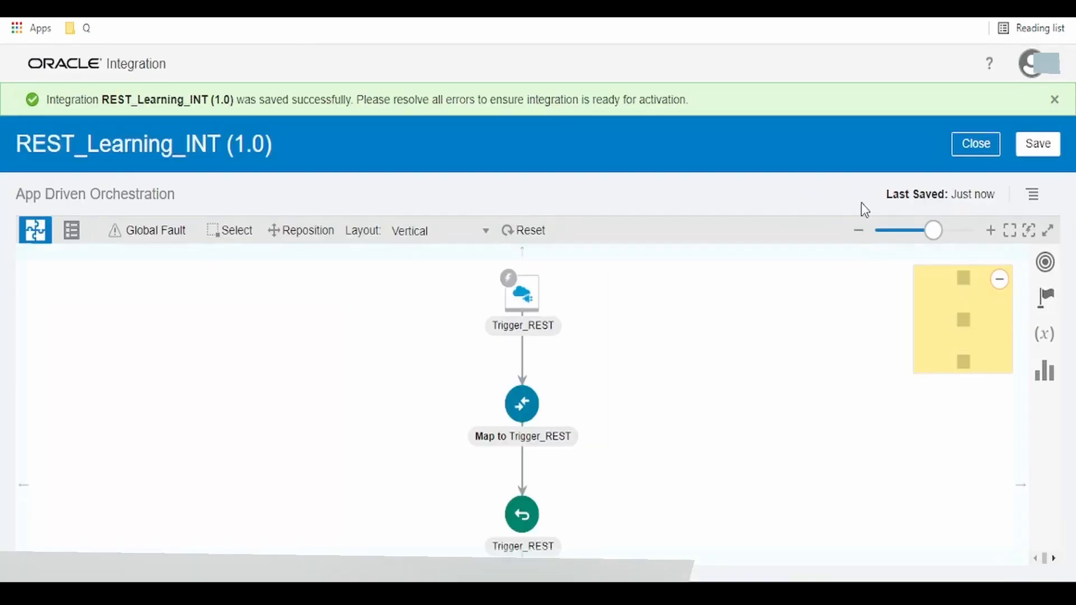
click(1037, 142)
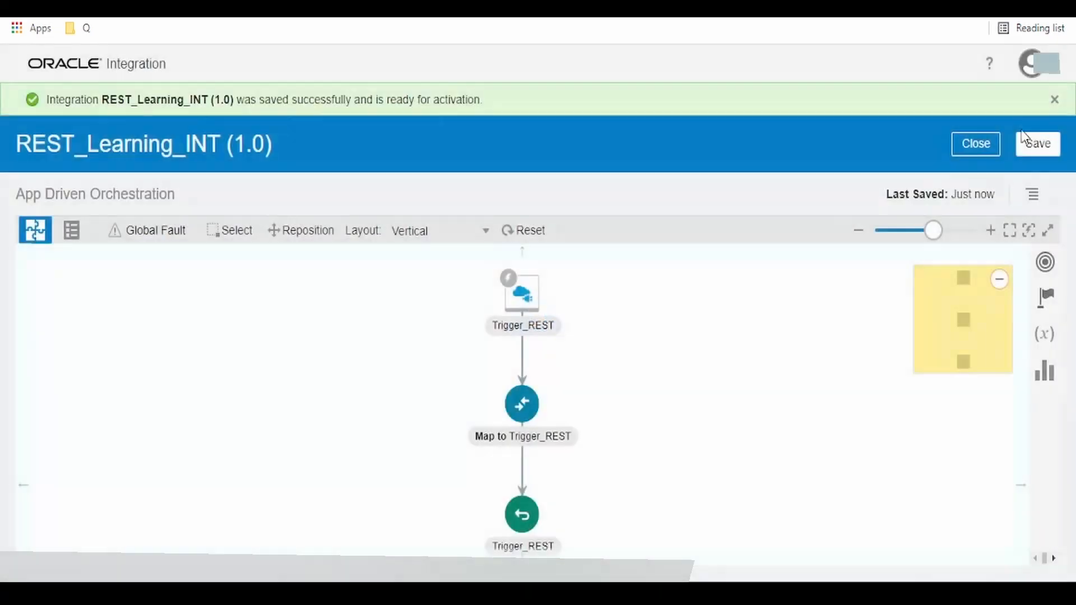
Step: Close the integration editor and activate REST_Learning_INT with tracing enabled and the payload included
click(987, 143)
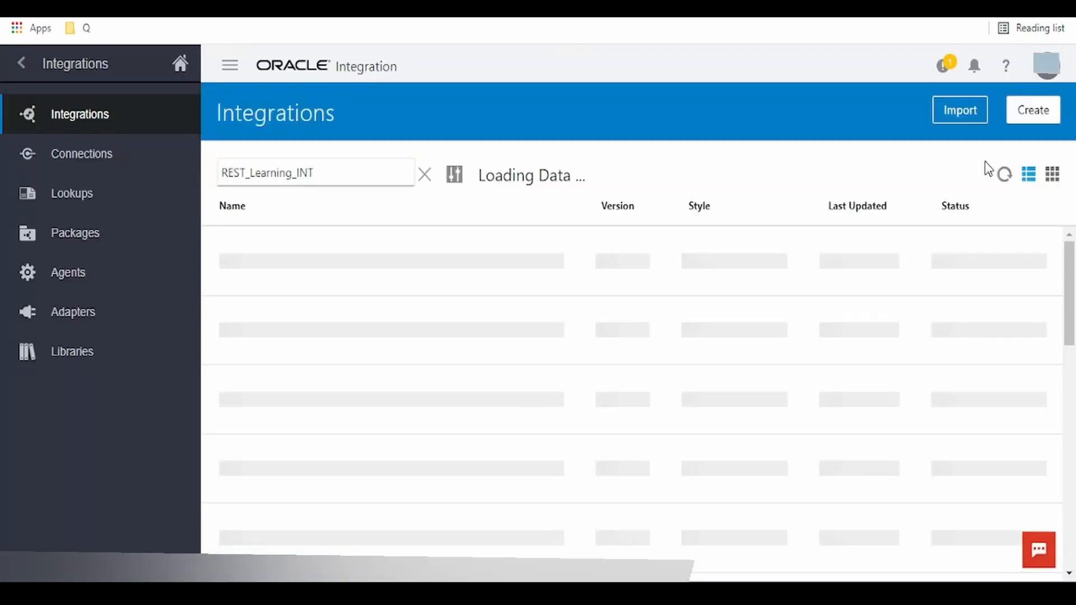
mouse_move(963, 274)
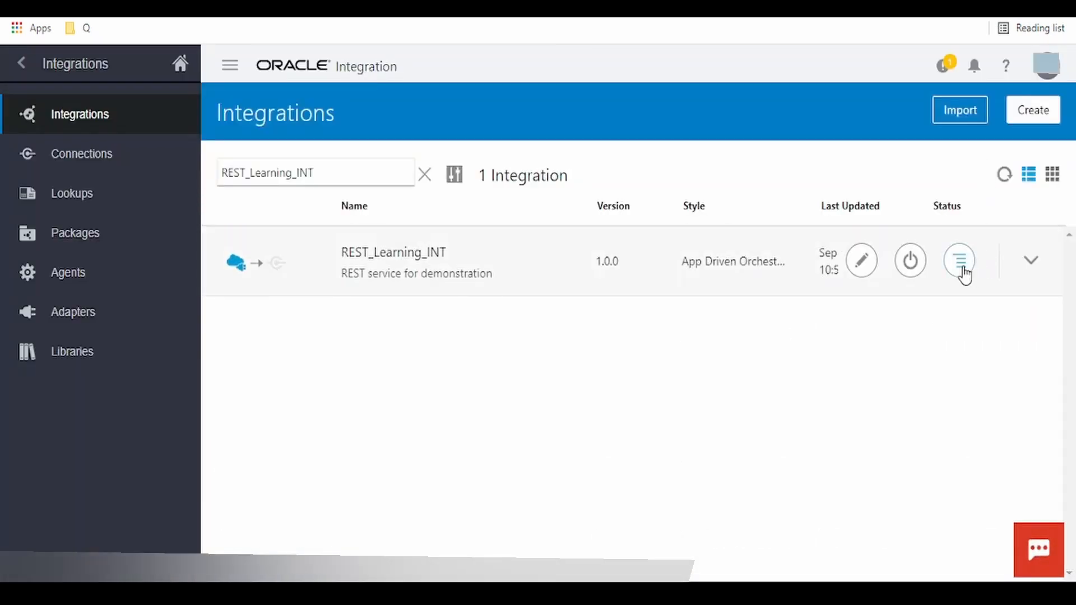
click(910, 261)
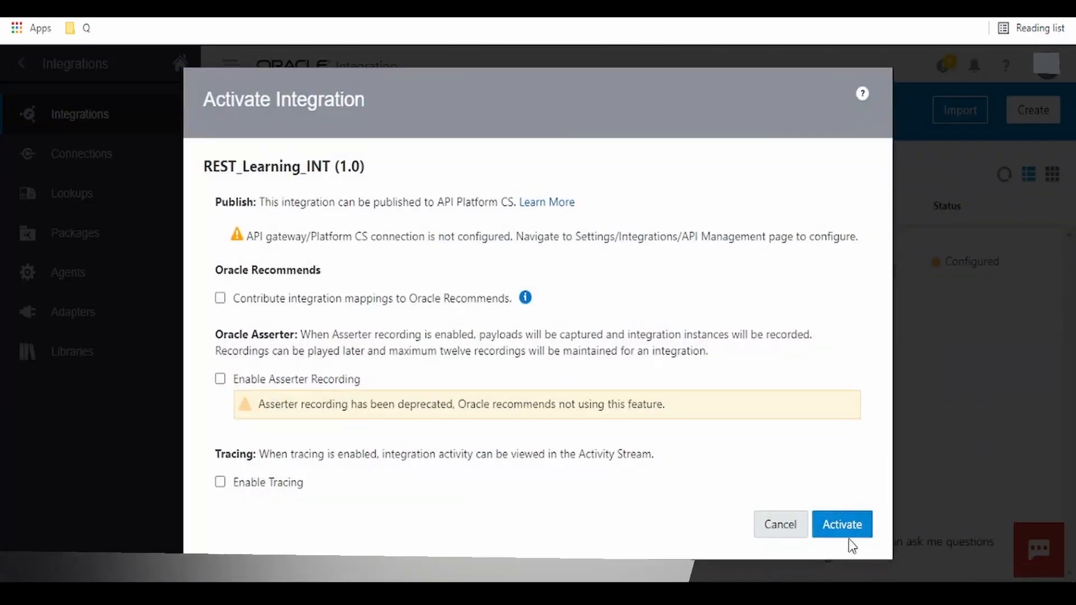
click(221, 484)
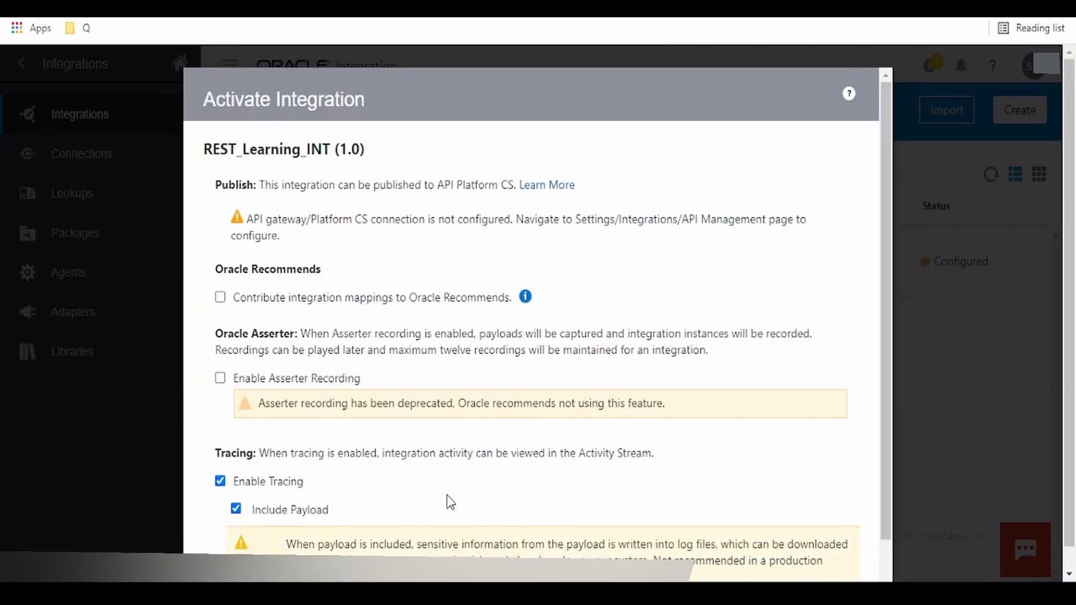
scroll(447, 495, down, 2)
click(817, 571)
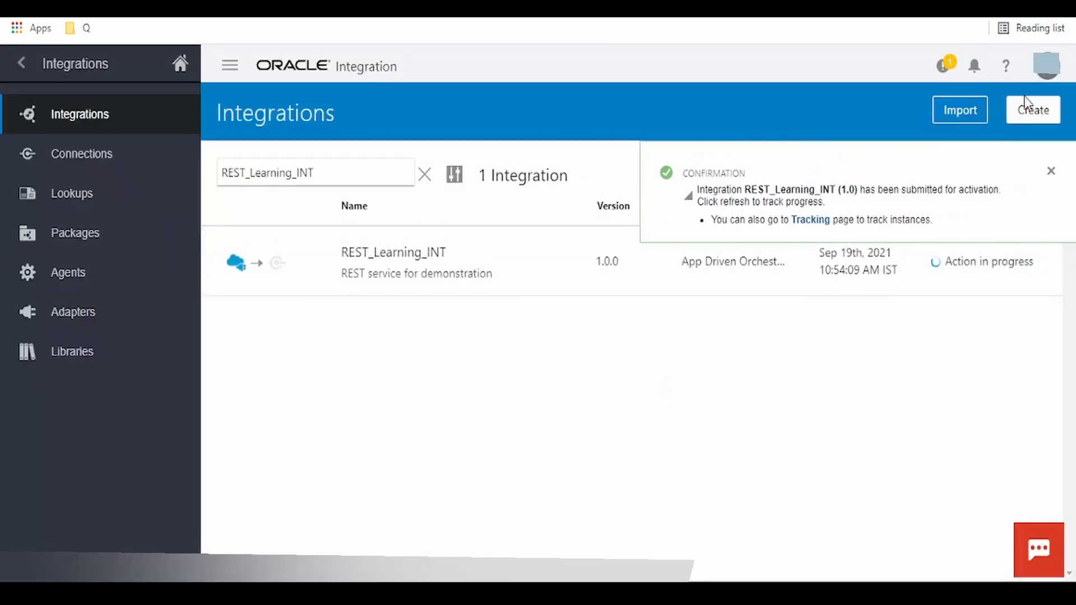
click(1047, 170)
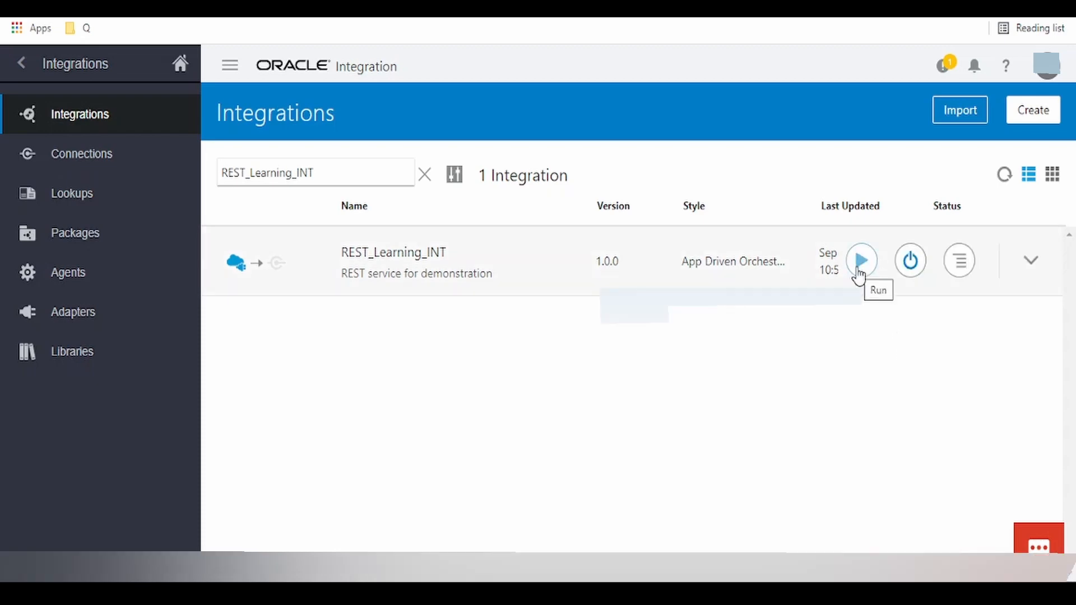
Step: Open the test page for REST_Learning_INT and show the request body
click(858, 275)
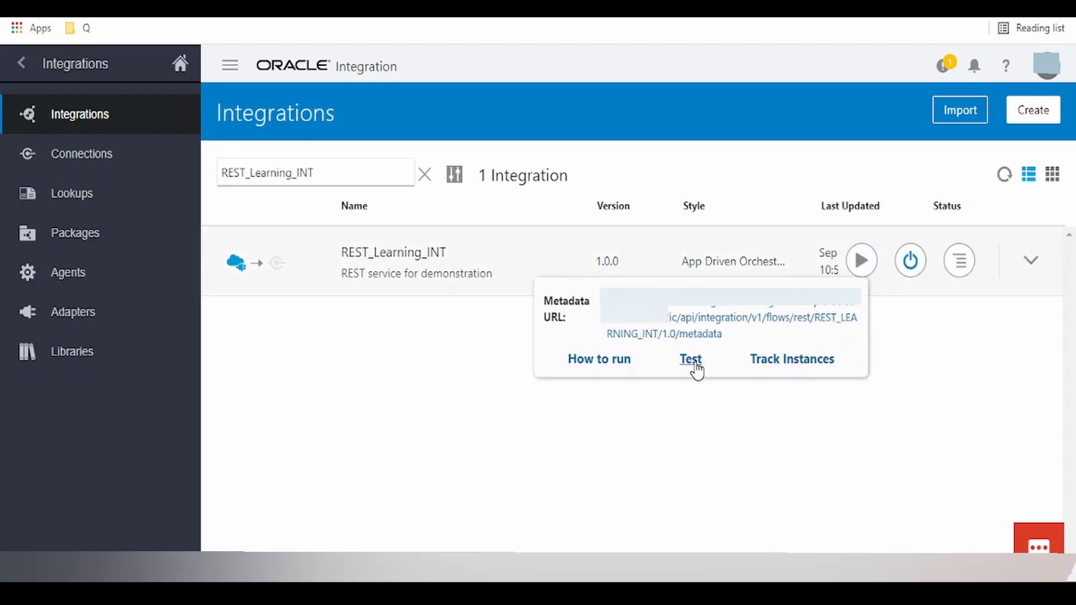
click(694, 362)
click(214, 308)
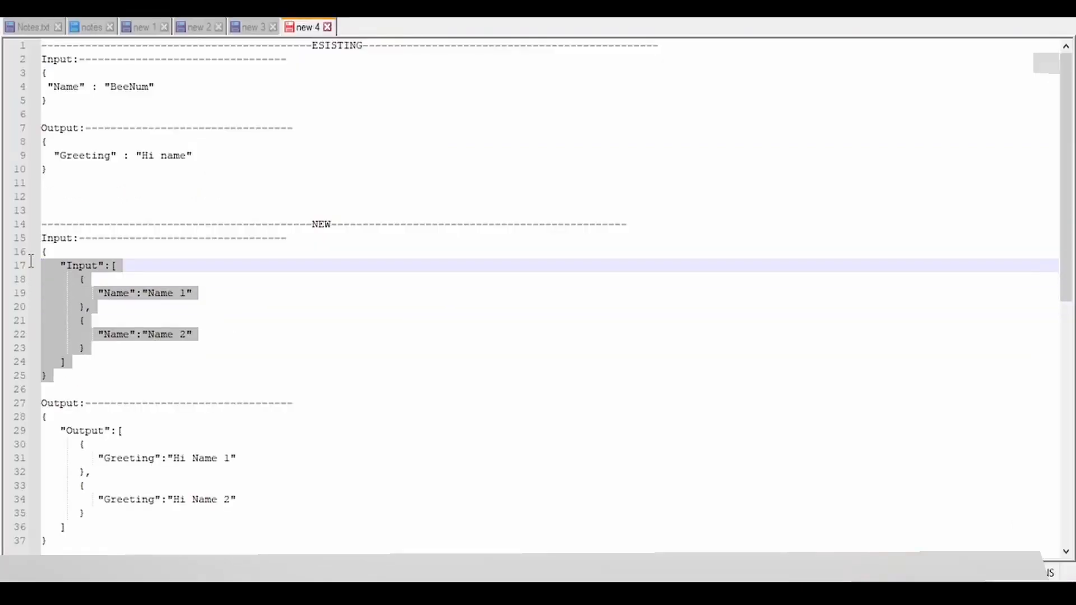
Step: Copy the new Input JSON with Name 1 and Name 2 from the text editor notes and replace the test request body with it
drag(32, 262, 34, 256)
key(ctrl+c)
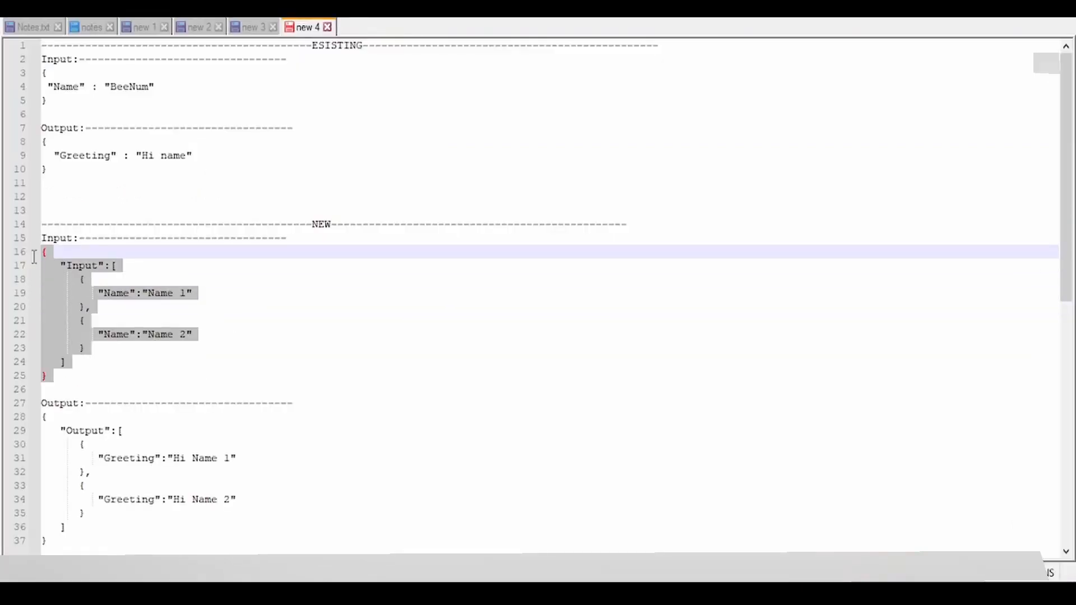
key(alt+Tab)
click(82, 415)
key(ctrl+a)
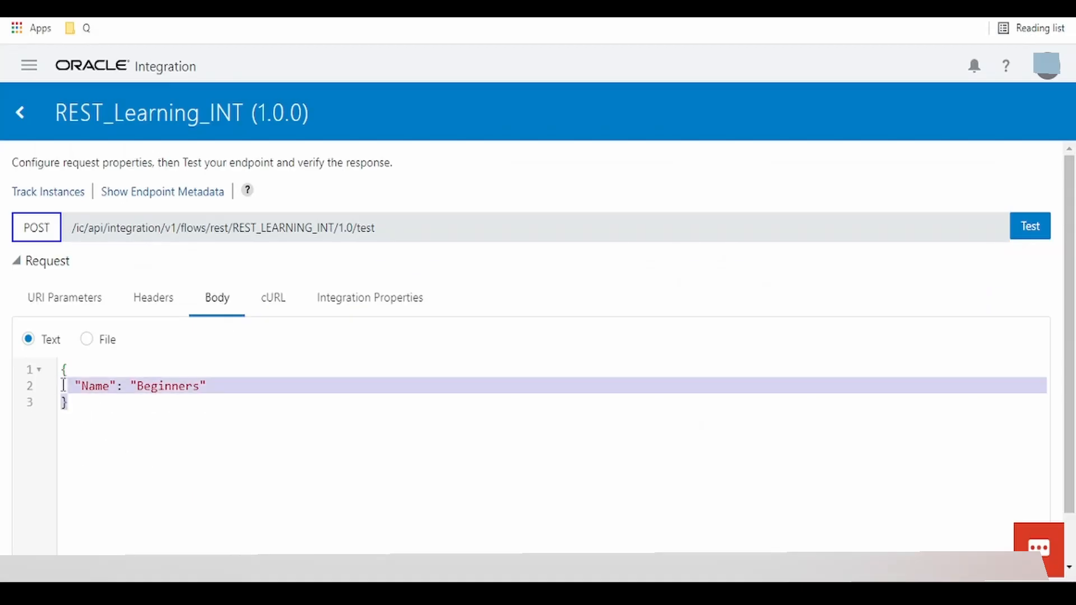
key(ctrl+v)
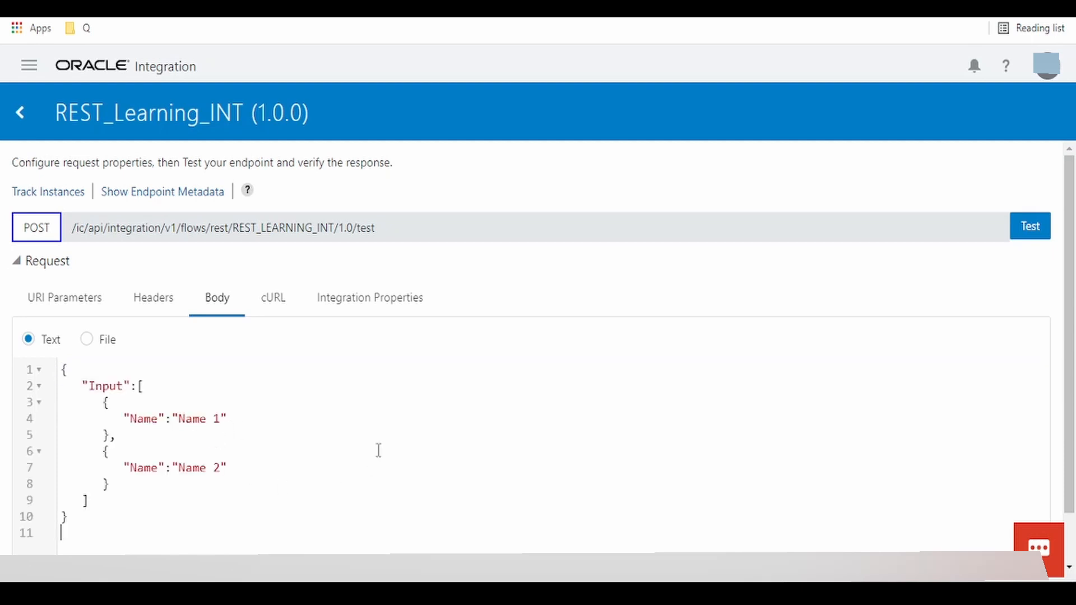
Step: Run the test of the integration, dismiss the notification and examine the response body
click(1024, 235)
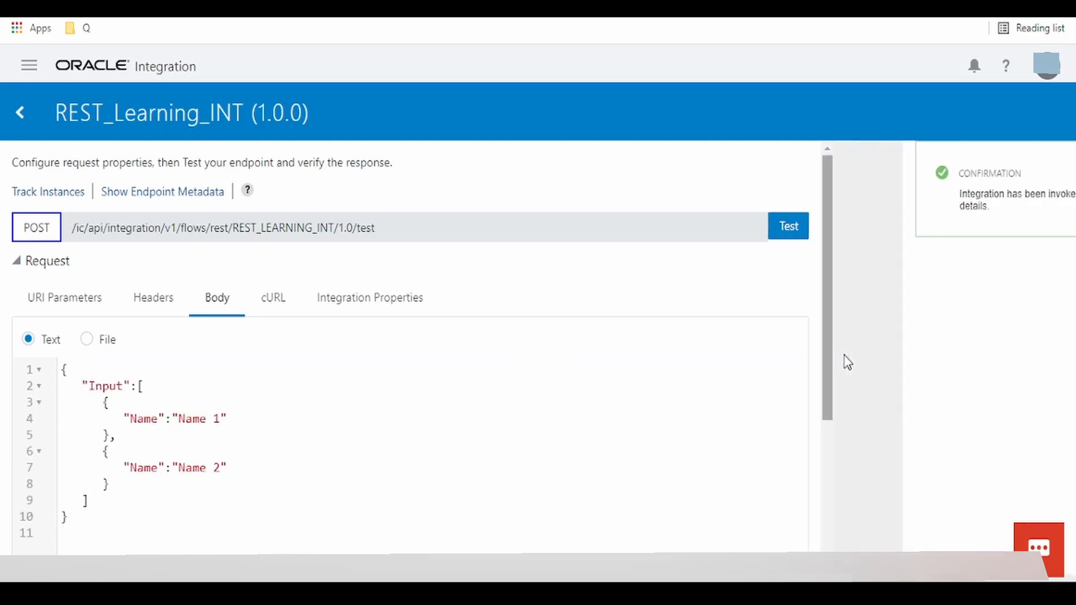
click(1055, 173)
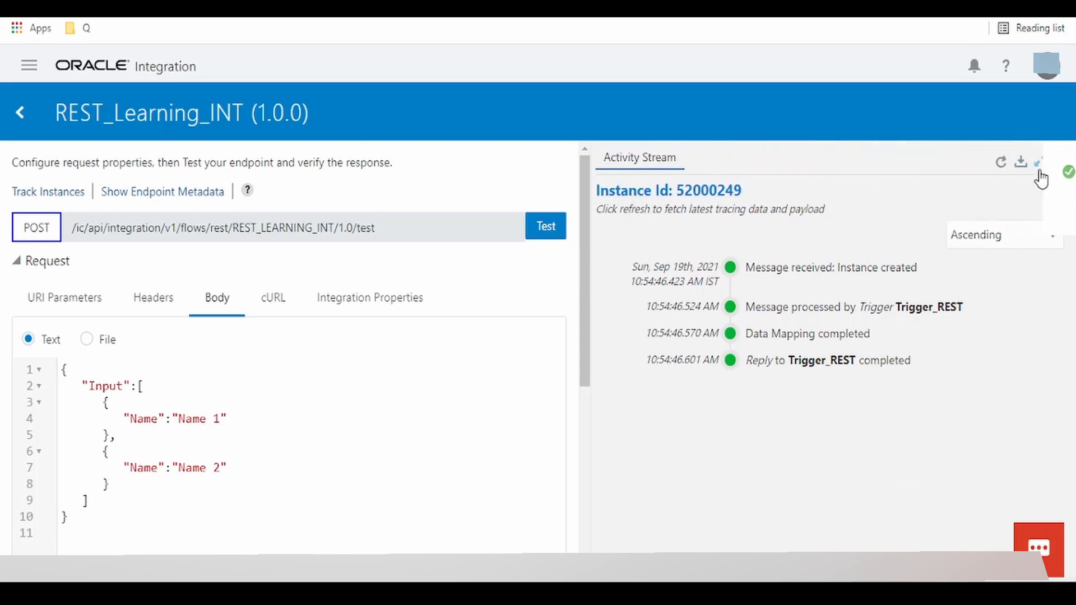
scroll(485, 419, down, 6)
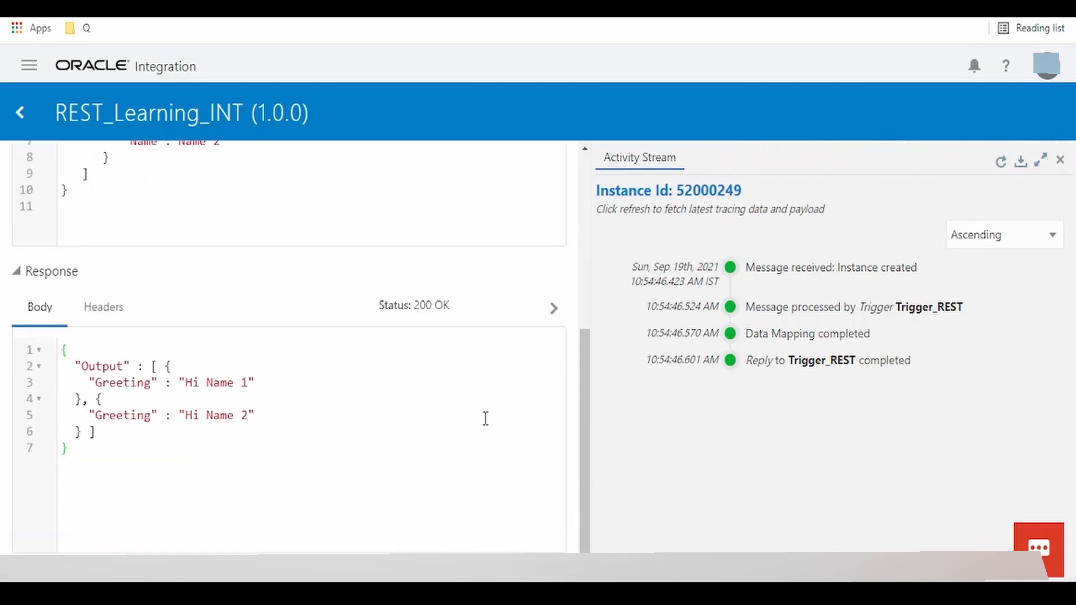